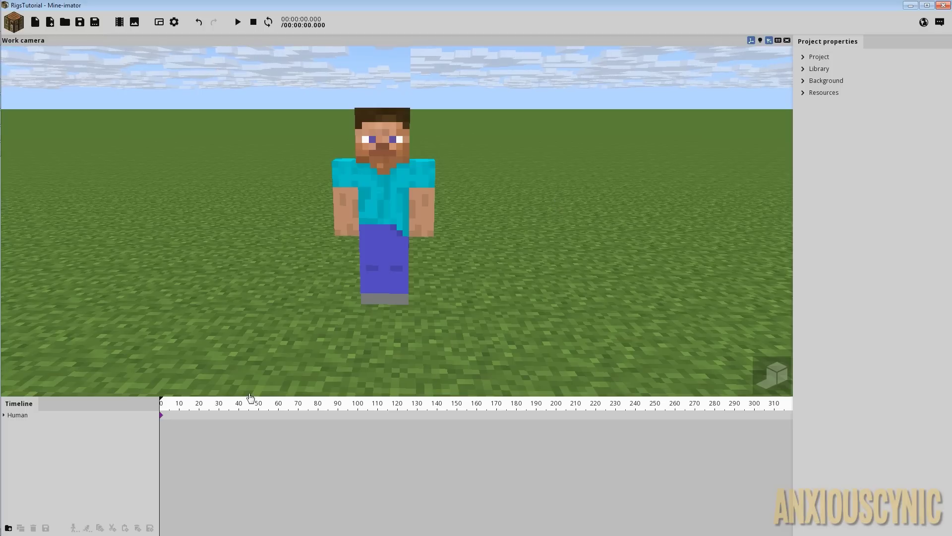
Expand the Human and Body parts, then add frame 0 keyframes to both legs.
{"action": "left_click", "coordinate": [5, 416]}
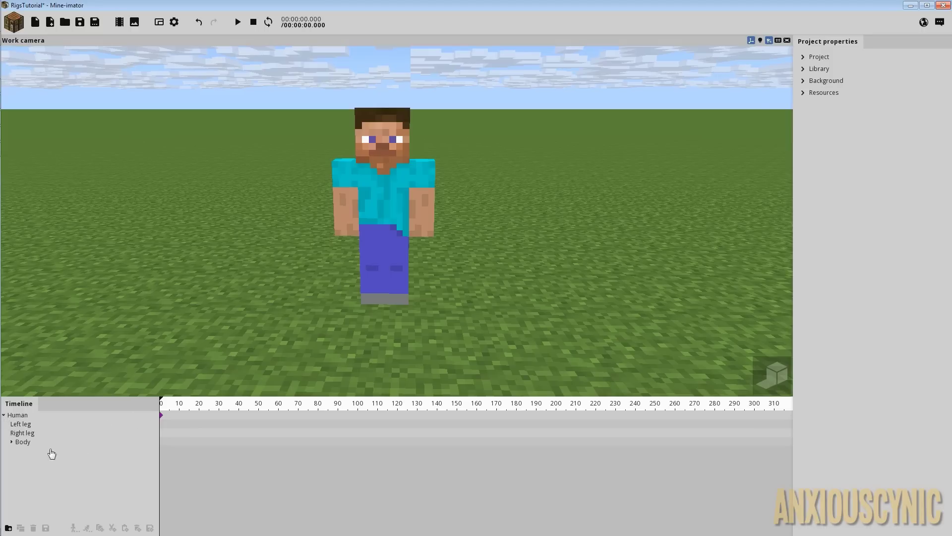
{"action": "left_click", "coordinate": [10, 442]}
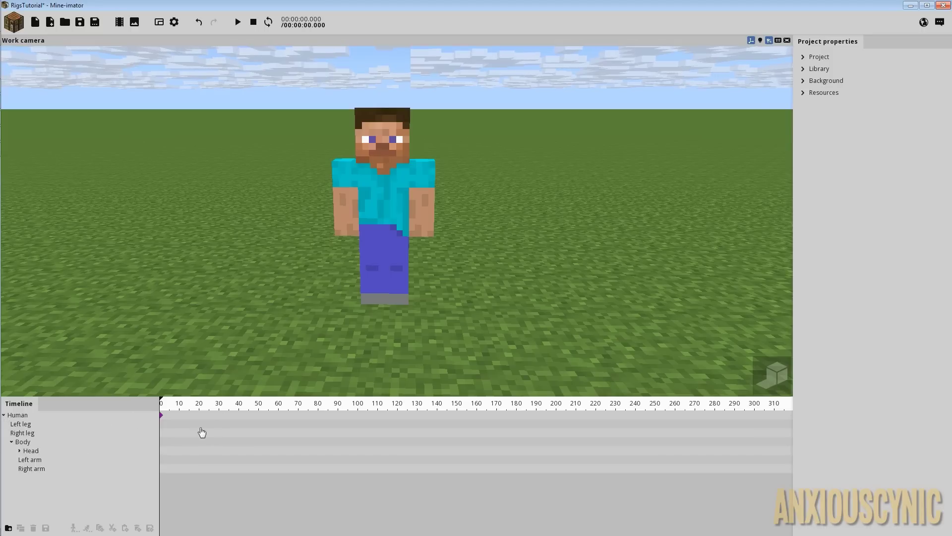
{"action": "left_click", "coordinate": [162, 425]}
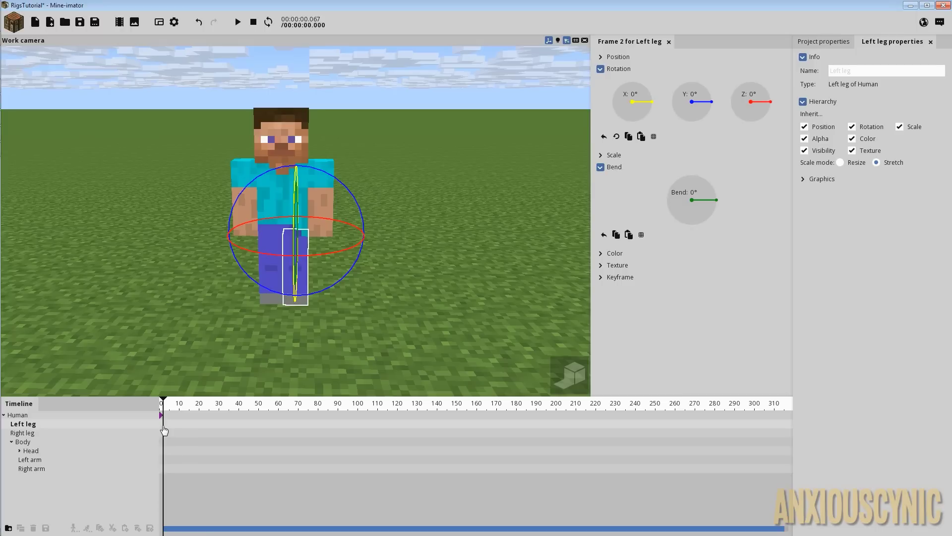
{"action": "left_click", "coordinate": [163, 436]}
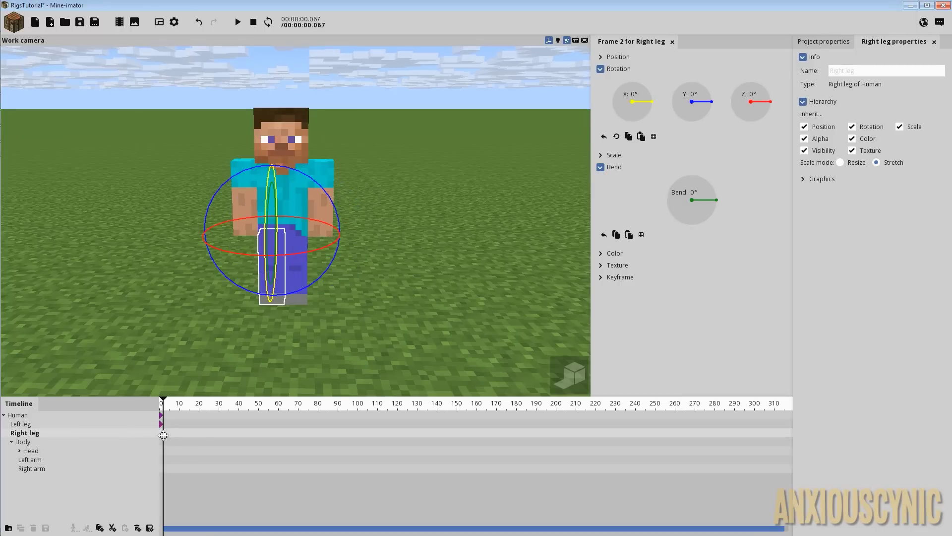
{"action": "left_click", "coordinate": [162, 433]}
Add frame 0 keyframes for the body, head, left arm and right arm.
{"action": "left_click", "coordinate": [162, 442]}
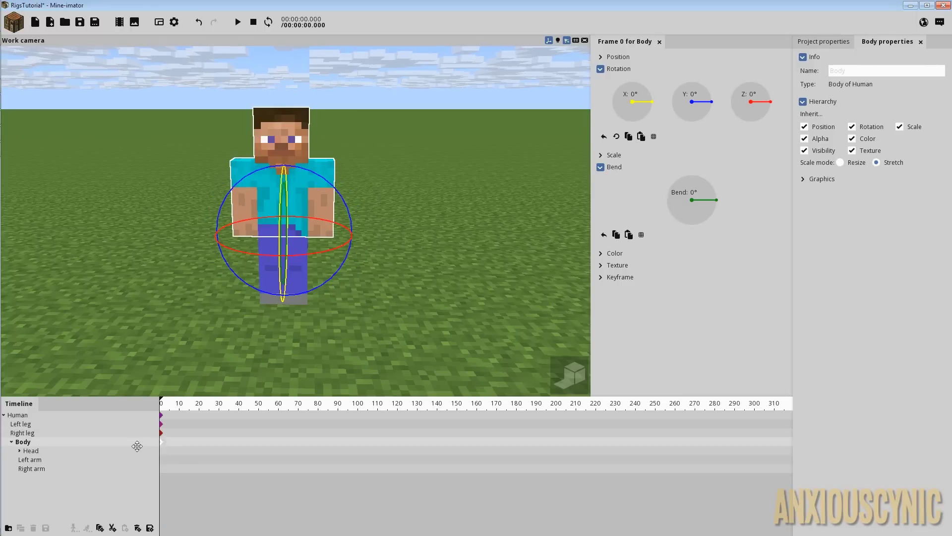
{"action": "left_click", "coordinate": [167, 451]}
{"action": "left_click", "coordinate": [161, 450]}
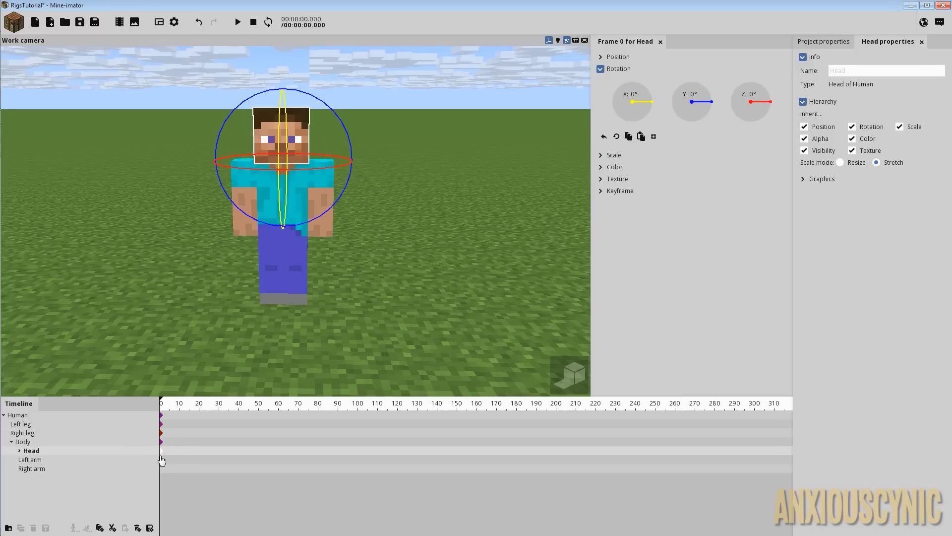
{"action": "left_click", "coordinate": [162, 459]}
{"action": "left_click", "coordinate": [162, 468]}
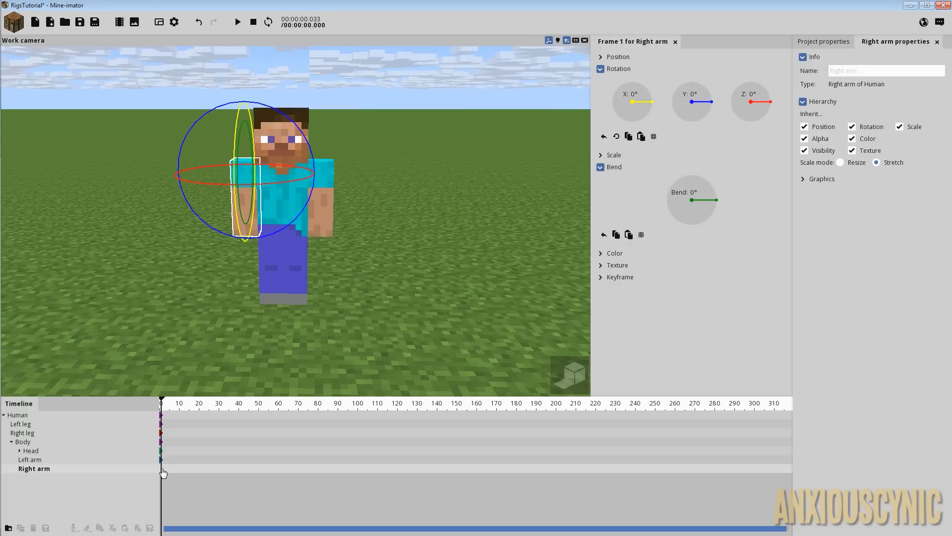
{"action": "left_click_drag", "start_coordinate": [155, 470], "coordinate": [161, 469]}
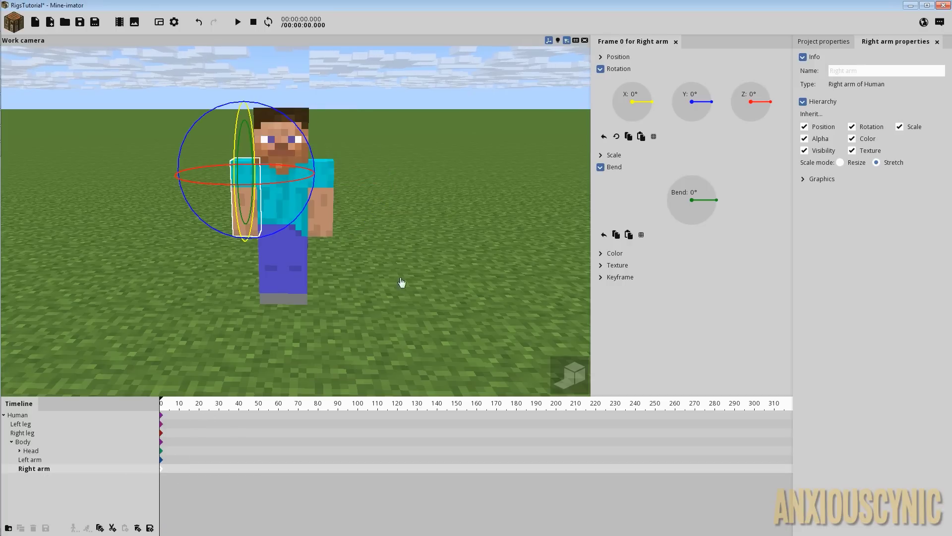
Deselect the arm, zoom the timeline, and set the playhead to frame 35 (00:00:01.167).
{"action": "left_click", "coordinate": [367, 261]}
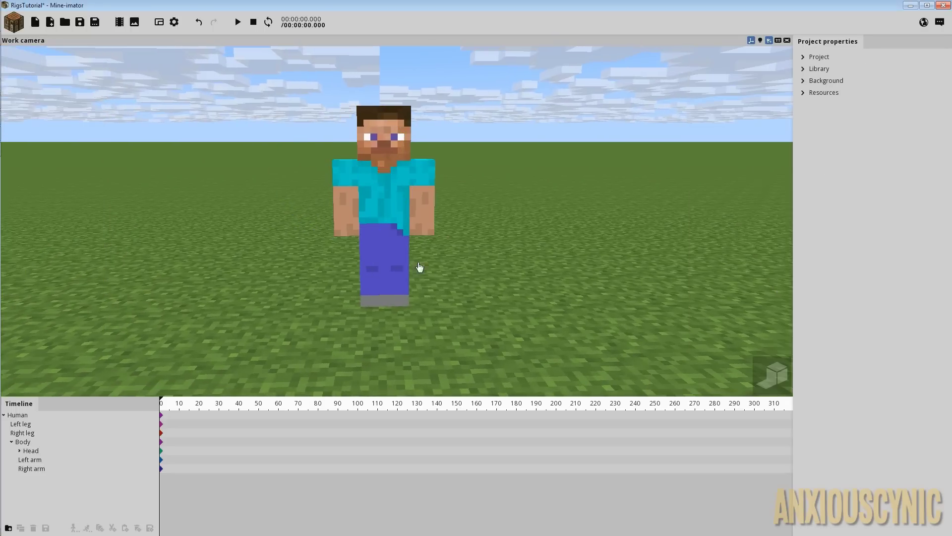
{"action": "left_click_drag", "start_coordinate": [237, 409], "coordinate": [240, 414]}
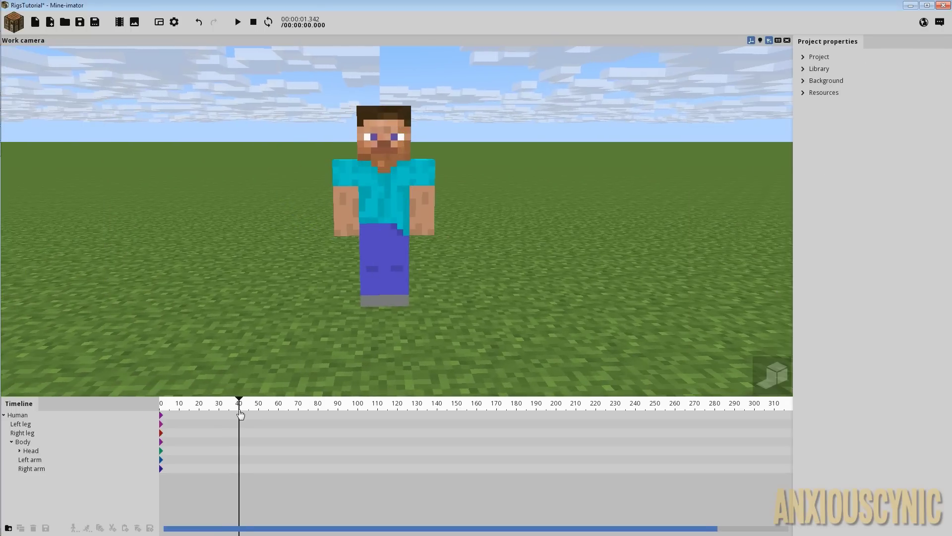
{"action": "scroll", "coordinate": [240, 418], "scroll_direction": "up", "scroll_amount": 2, "text": "ctrl"}
{"action": "scroll", "coordinate": [263, 454], "scroll_direction": "up", "scroll_amount": 2, "text": "ctrl"}
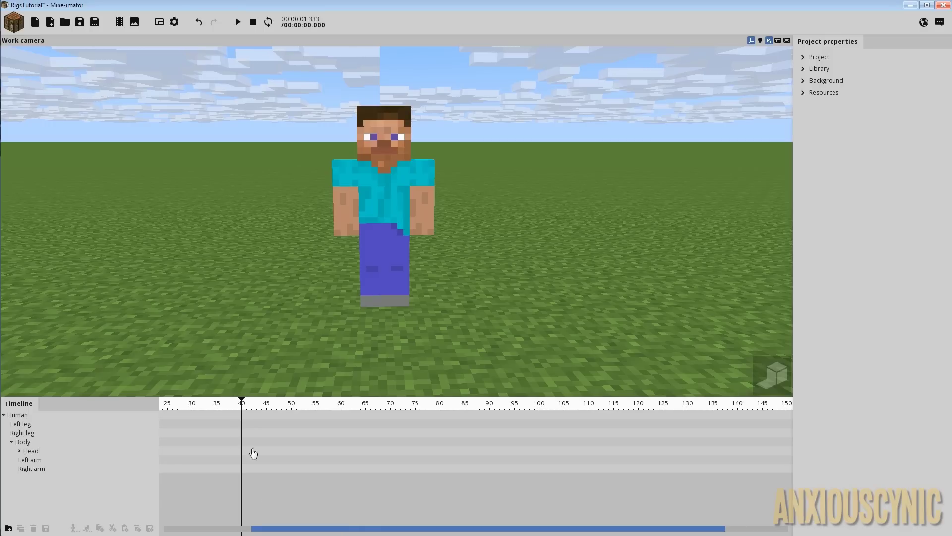
{"action": "left_click_drag", "start_coordinate": [276, 530], "coordinate": [188, 531]}
{"action": "mouse_move", "coordinate": [352, 409]}
{"action": "left_mouse_down"}
{"action": "mouse_move", "coordinate": [319, 410]}
{"action": "mouse_move", "coordinate": [366, 416]}
{"action": "mouse_move", "coordinate": [357, 415]}
{"action": "left_mouse_up"}
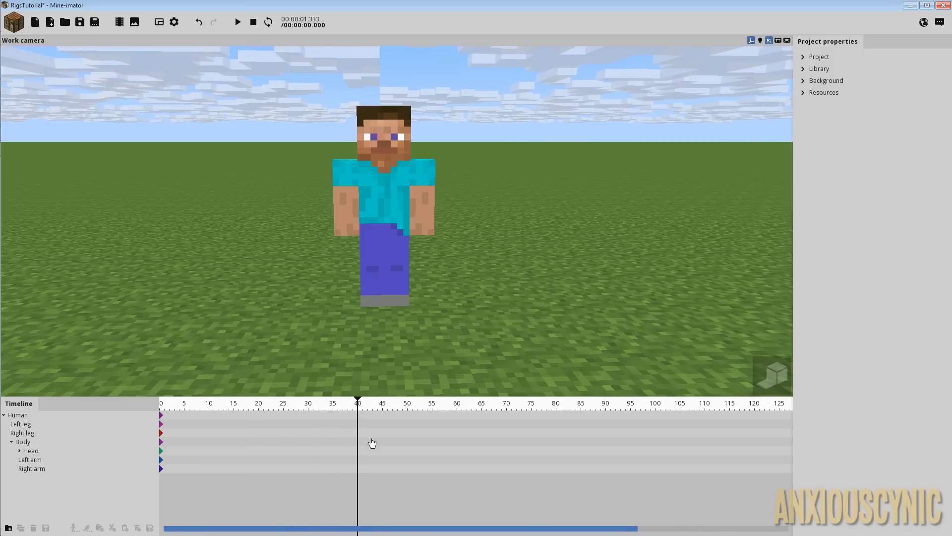
{"action": "scroll", "coordinate": [347, 427], "scroll_direction": "down", "scroll_amount": 3, "text": "ctrl"}
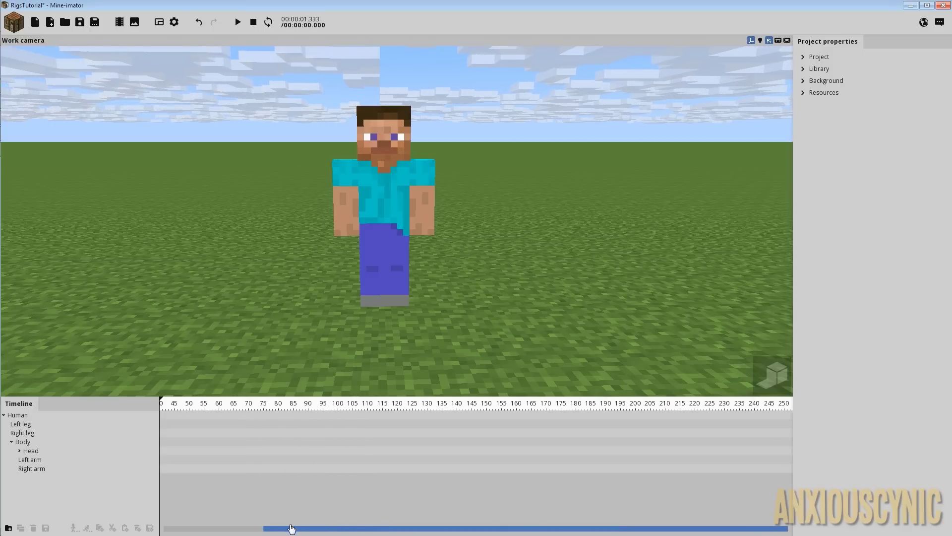
{"action": "scroll", "coordinate": [289, 528], "scroll_direction": "up", "scroll_amount": 1, "text": "ctrl"}
{"action": "left_click", "coordinate": [263, 408]}
{"action": "scroll", "coordinate": [278, 487], "scroll_direction": "up", "scroll_amount": 2, "text": "ctrl"}
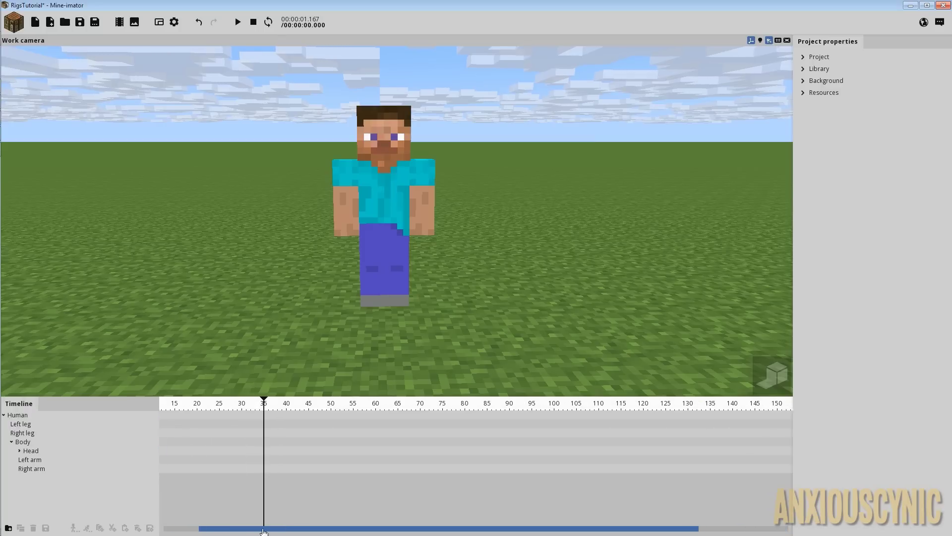
Select the right arm at frame 40, undo the stray keyframe, and reselect the Human model.
{"action": "left_click", "coordinate": [341, 435]}
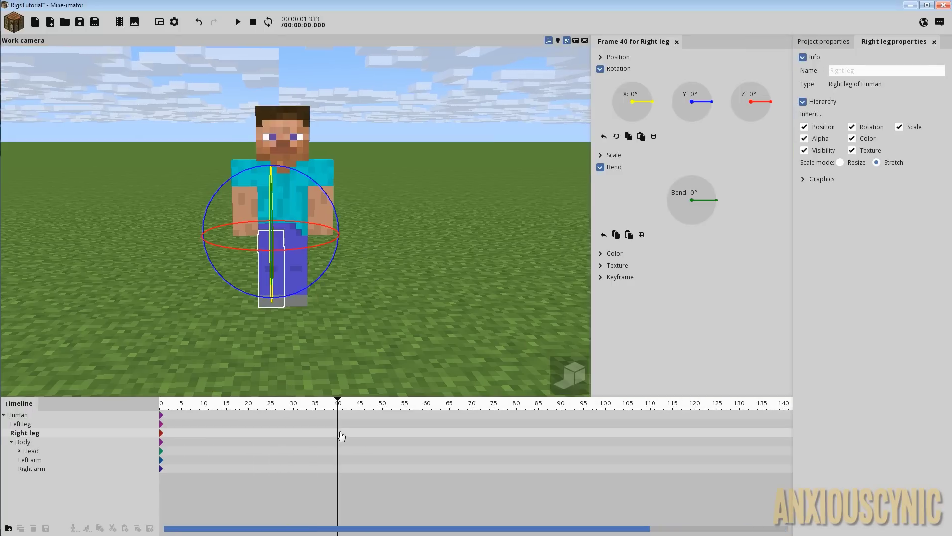
{"action": "left_click", "coordinate": [337, 443]}
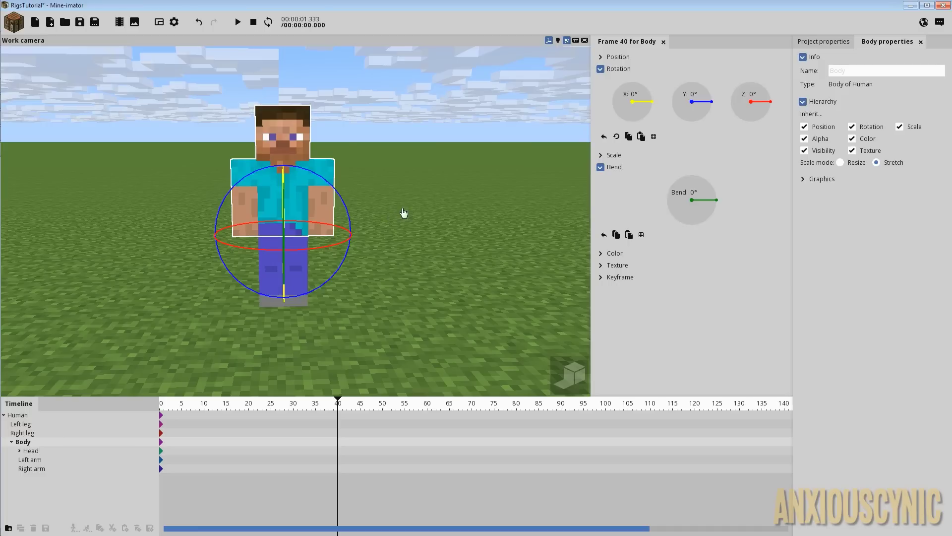
{"action": "left_click", "coordinate": [338, 468]}
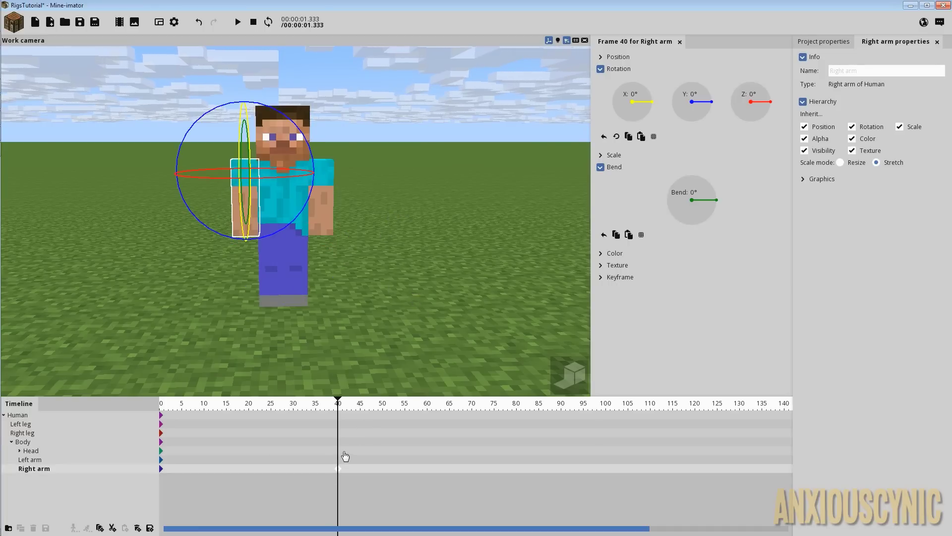
{"action": "key", "text": "ctrl+z"}
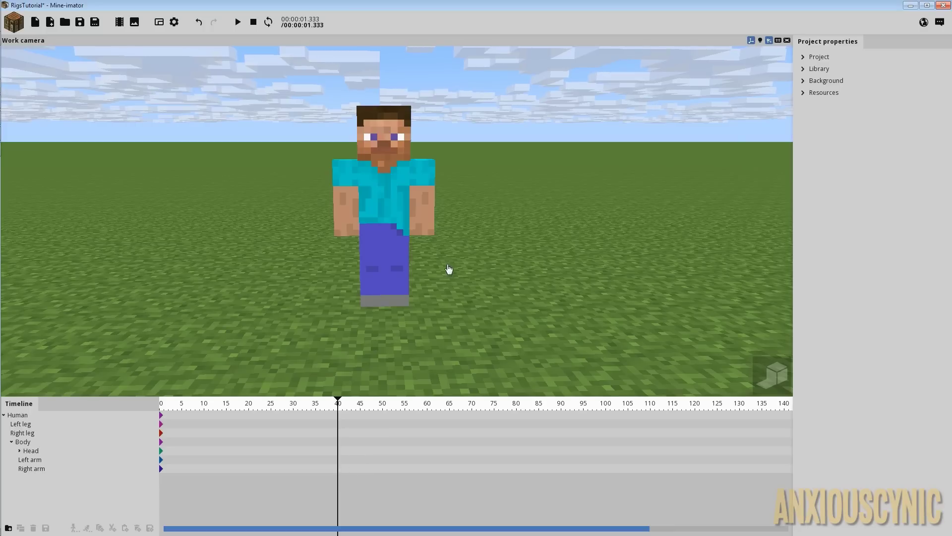
{"action": "left_click", "coordinate": [346, 203]}
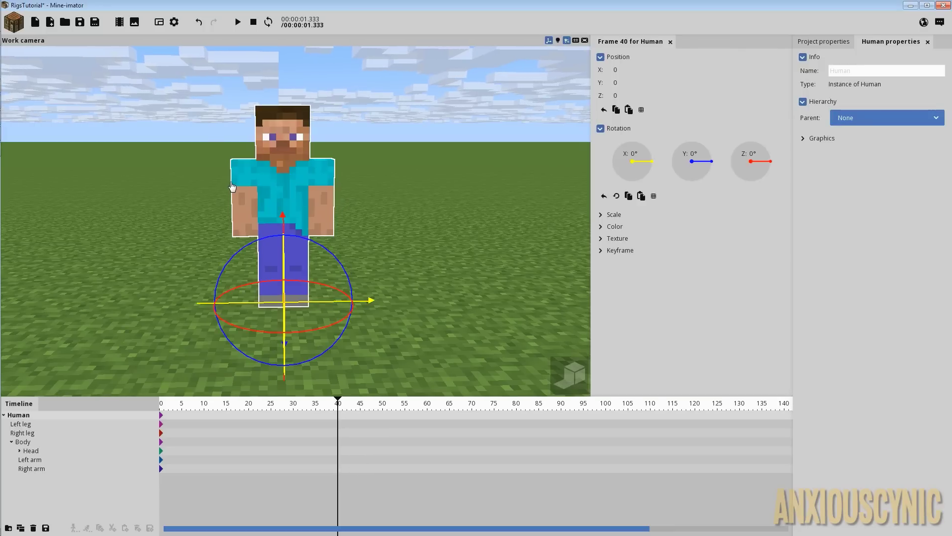
{"action": "left_click", "coordinate": [231, 187]}
{"action": "left_click", "coordinate": [333, 186]}
Raise Steve's right arm to −120.23° X rotation at frame 40.
{"action": "left_click", "coordinate": [251, 182]}
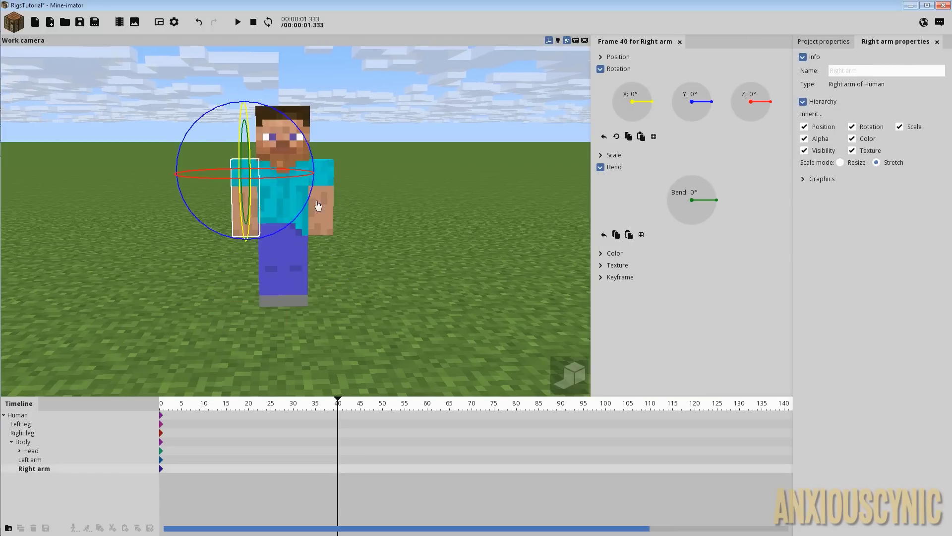
{"action": "middle_click_drag", "start_coordinate": [318, 205], "coordinate": [329, 236]}
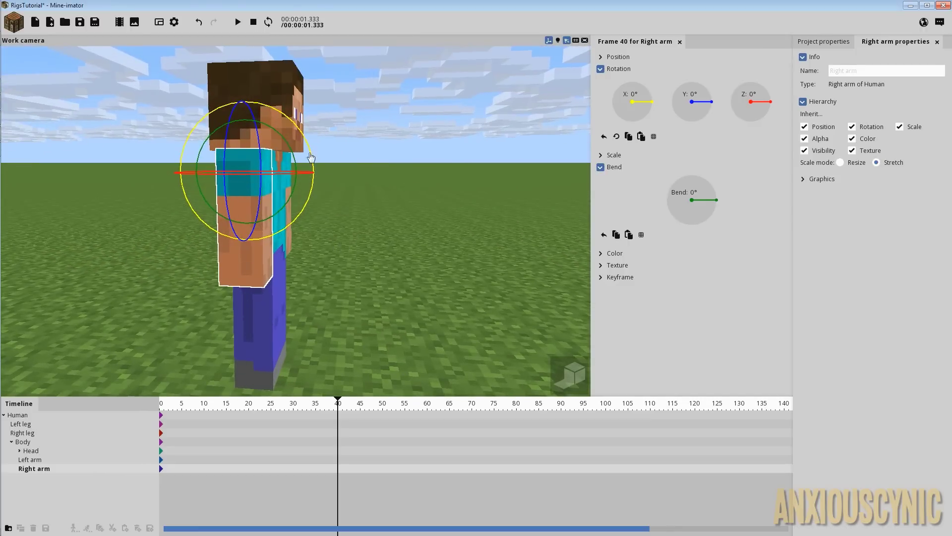
{"action": "left_click_drag", "start_coordinate": [311, 158], "coordinate": [262, 141]}
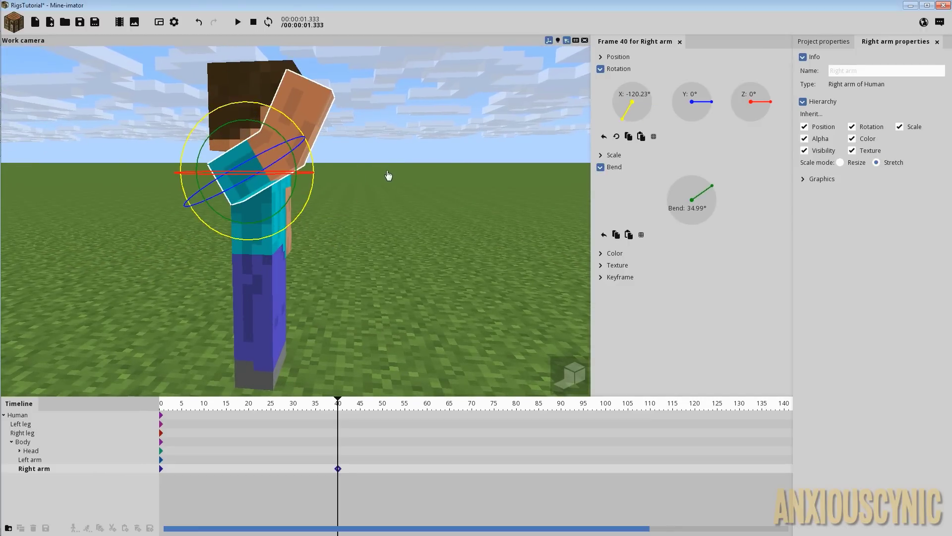
Orbit to face Steve and return the playhead to frame 0 for the rest pose.
{"action": "middle_click_drag", "start_coordinate": [387, 177], "coordinate": [378, 229]}
{"action": "middle_click_drag", "start_coordinate": [321, 227], "coordinate": [335, 232]}
{"action": "left_click_drag", "start_coordinate": [338, 403], "coordinate": [143, 404]}
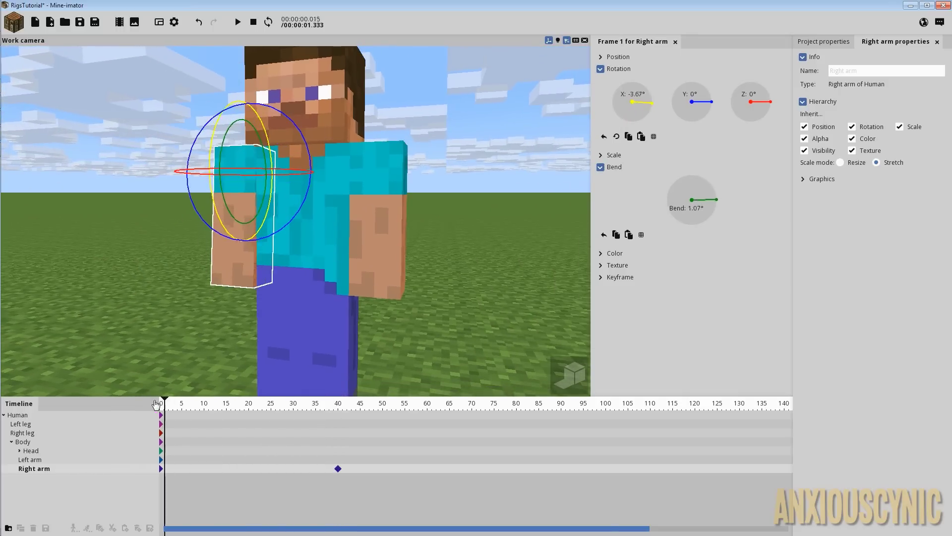
Deselect and play the animation to watch the right arm rise toward frame 40.
{"action": "left_click", "coordinate": [365, 295]}
{"action": "middle_click_drag", "start_coordinate": [365, 295], "coordinate": [427, 265]}
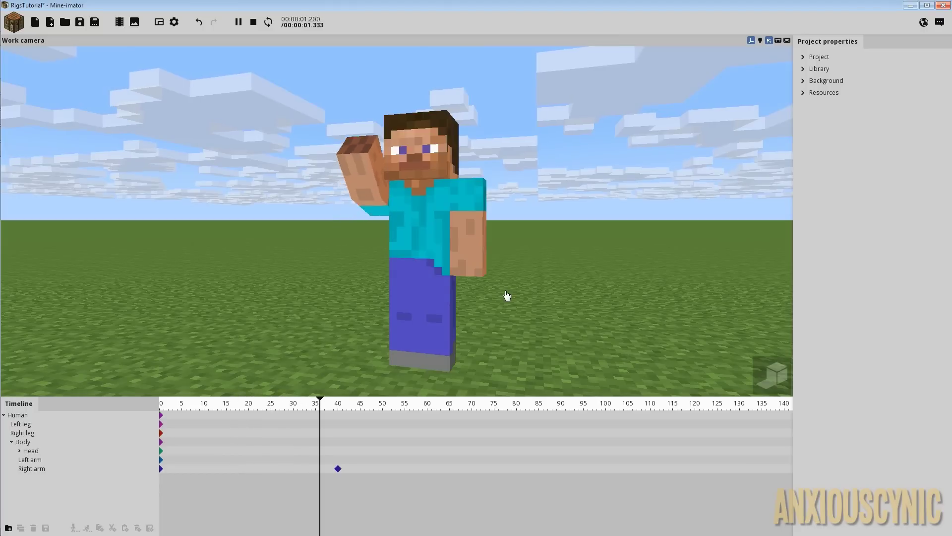
{"action": "key", "text": "space"}
{"action": "key", "text": "space"}
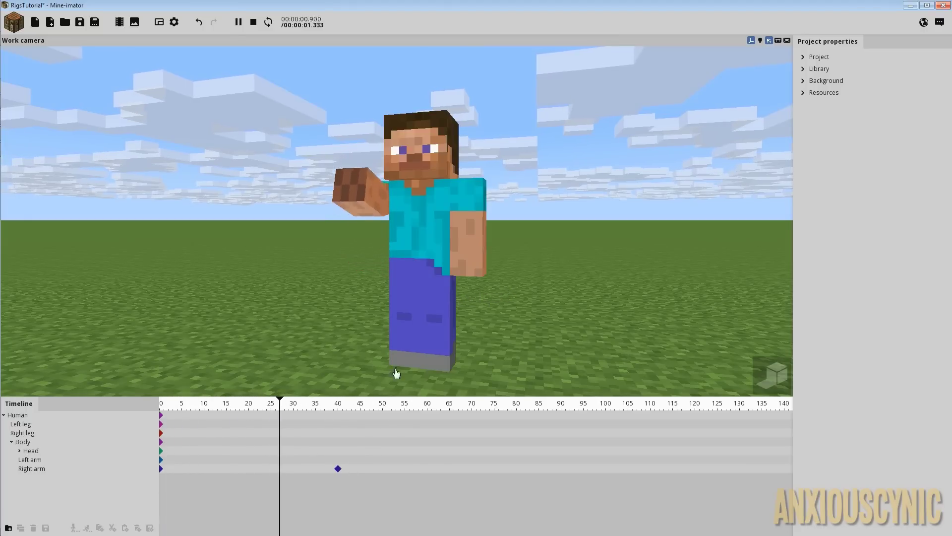
{"action": "key", "text": "space"}
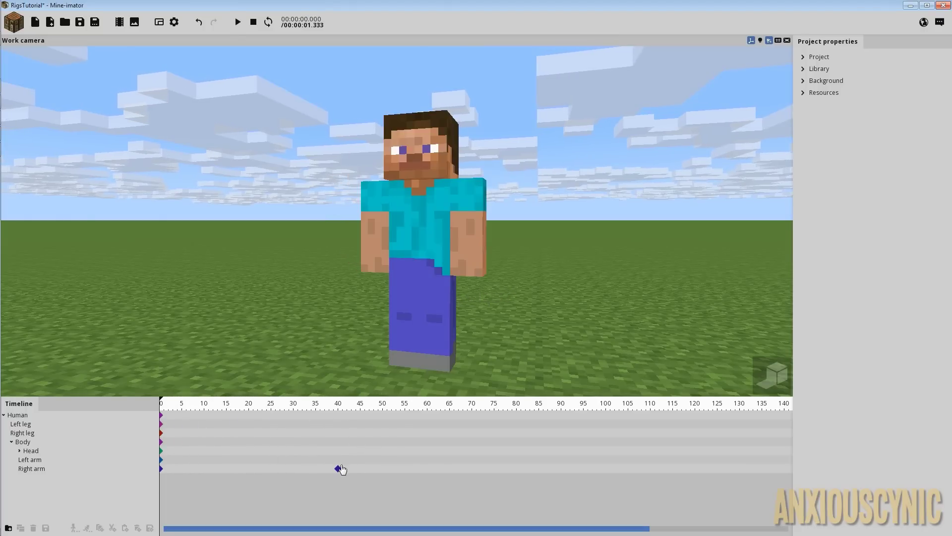
{"action": "right_click_drag", "start_coordinate": [516, 149], "coordinate": [517, 198]}
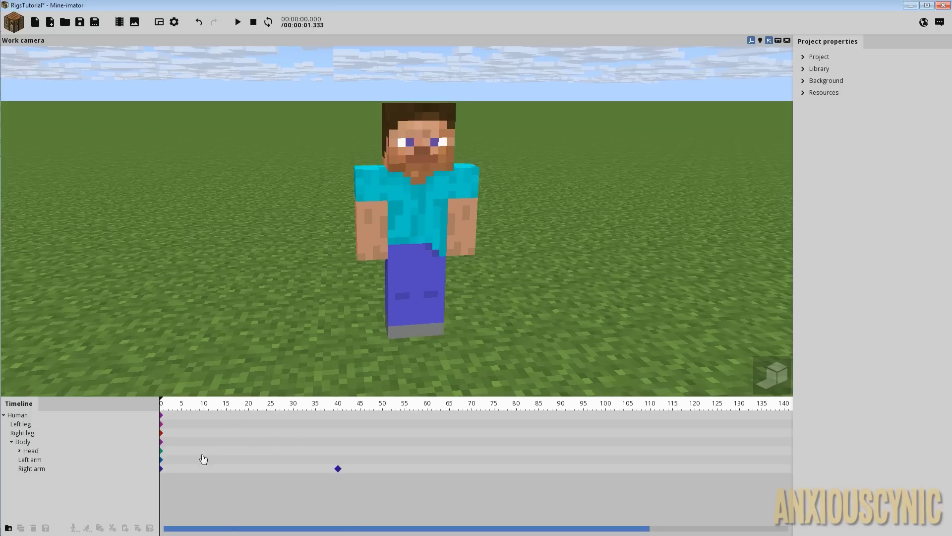
Confirm the right arm's frame 0 keyframe uses a Linear transition.
{"action": "left_click", "coordinate": [161, 469]}
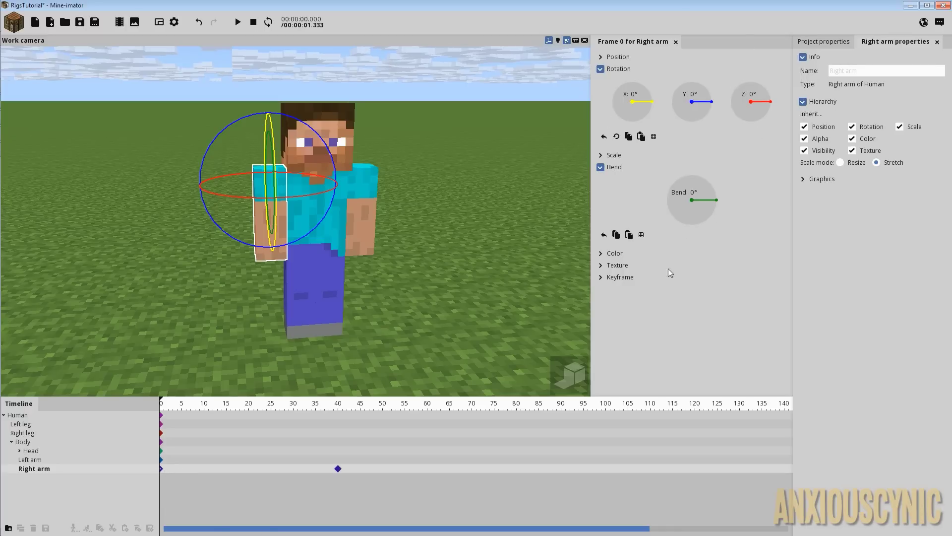
{"action": "left_click", "coordinate": [602, 277]}
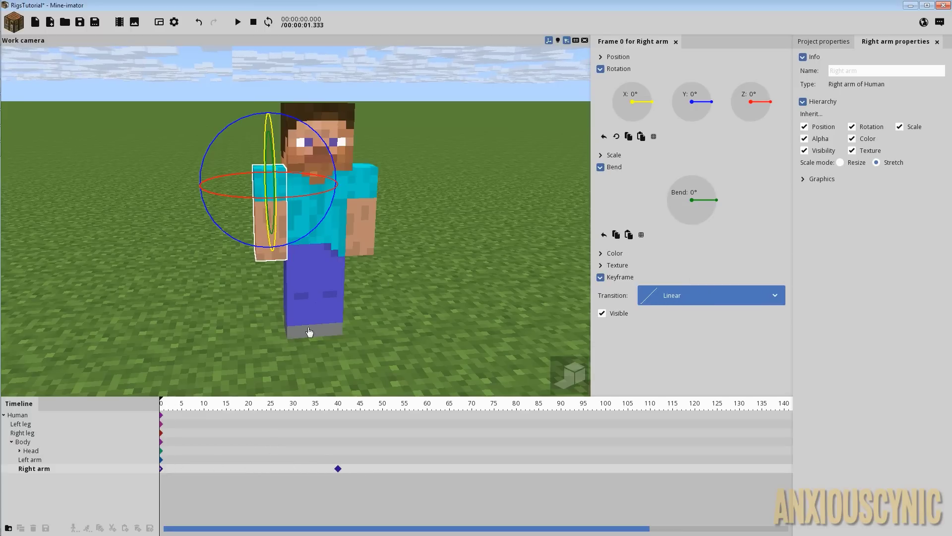
{"action": "right_click_drag", "start_coordinate": [309, 332], "coordinate": [425, 219]}
Replay the animation, then reselect the right arm's frame 0 keyframe.
{"action": "left_click", "coordinate": [425, 219]}
{"action": "key", "text": "space"}
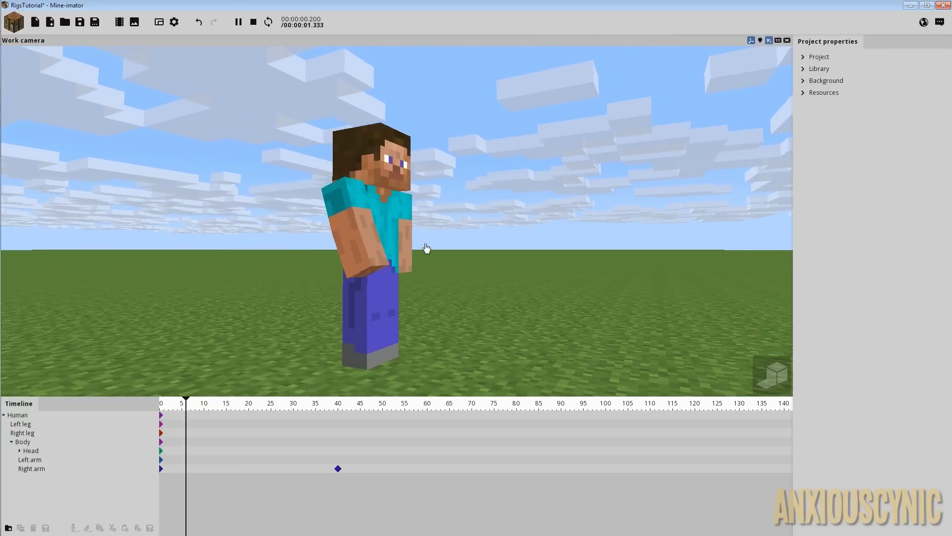
{"action": "key", "text": "space"}
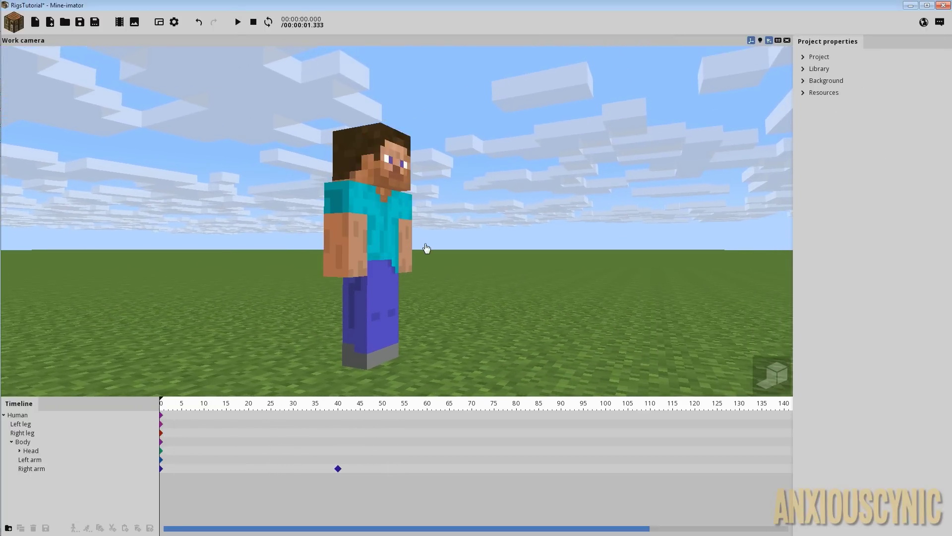
{"action": "key", "text": "space"}
{"action": "key", "text": "space"}
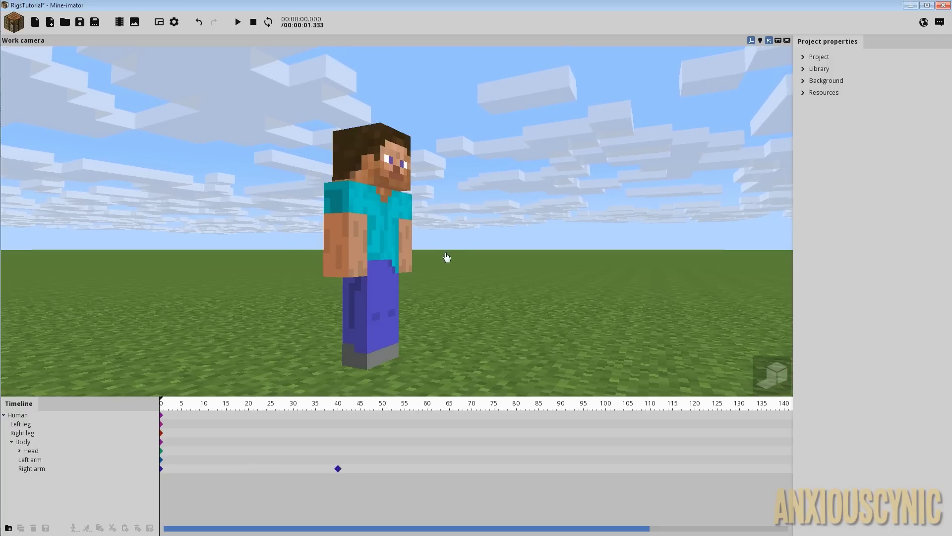
{"action": "left_click", "coordinate": [161, 469]}
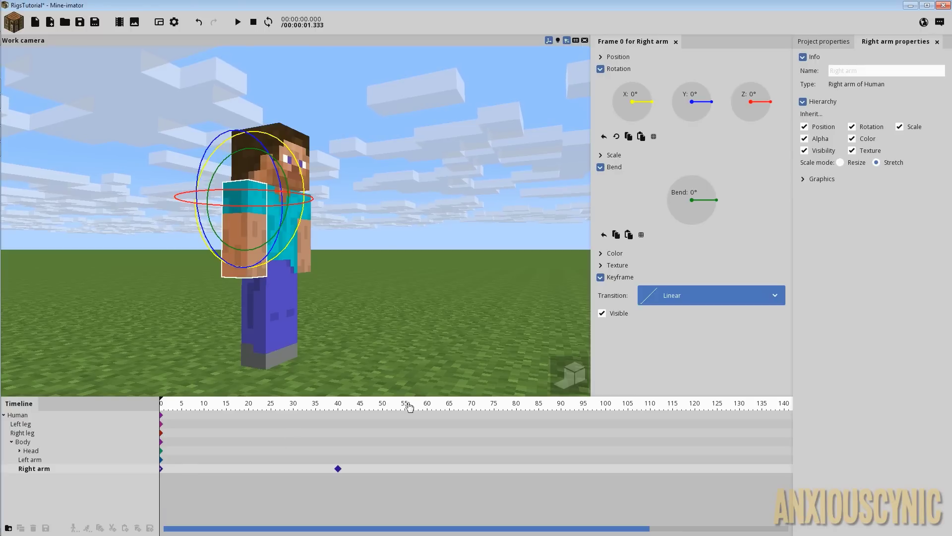
Change the right arm's frame 0 keyframe transition to Instant.
{"action": "left_click", "coordinate": [672, 297]}
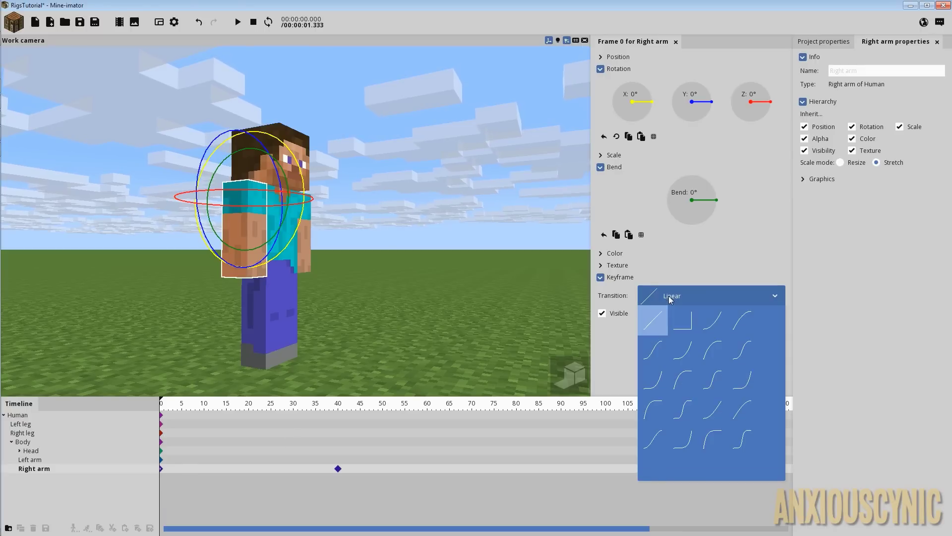
{"action": "left_click", "coordinate": [685, 325]}
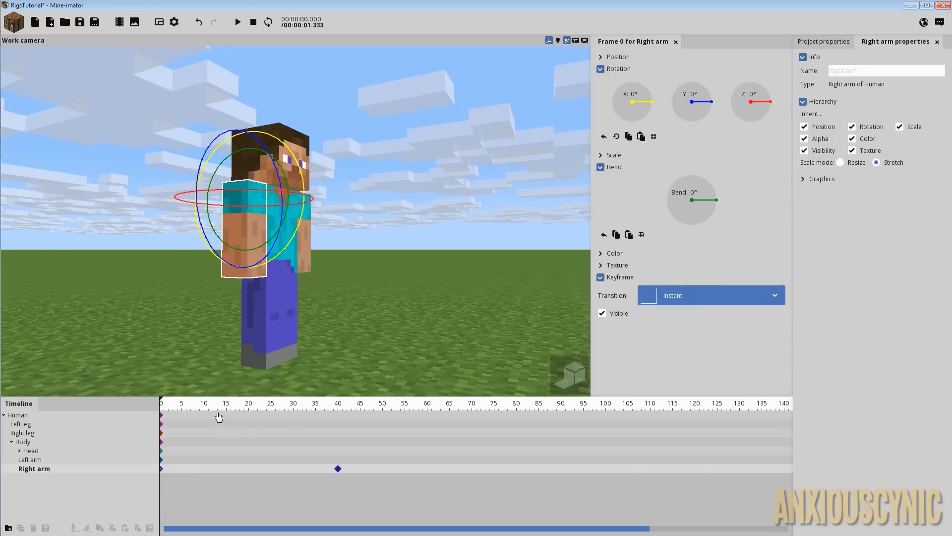
{"action": "right_click_drag", "start_coordinate": [299, 304], "coordinate": [278, 303]}
Preview the Instant arm motion, then reselect the frame 0 keyframe.
{"action": "left_click", "coordinate": [251, 491]}
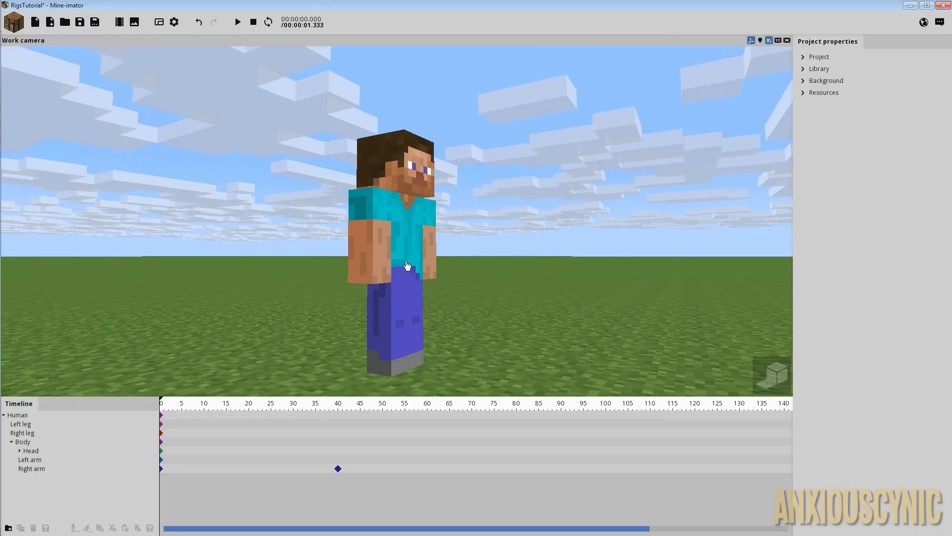
{"action": "key", "text": "space"}
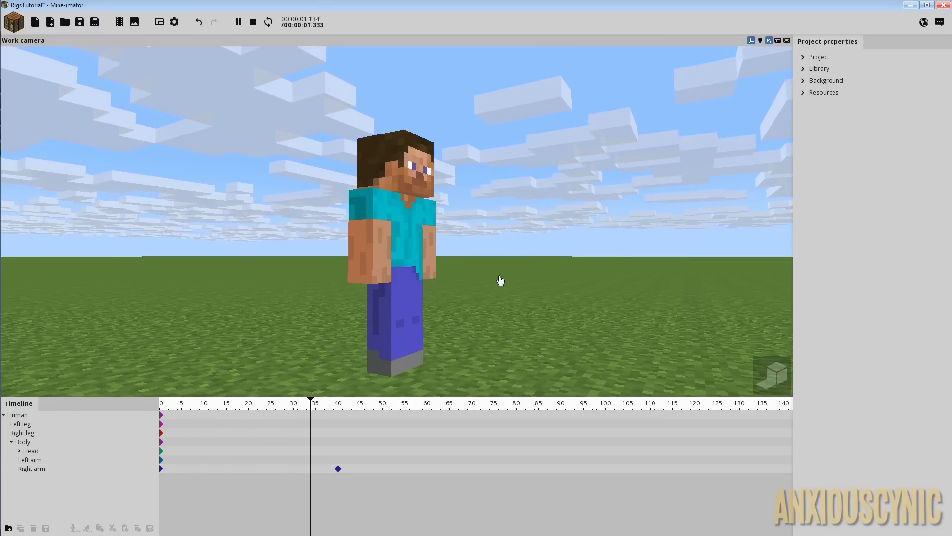
{"action": "key", "text": "space"}
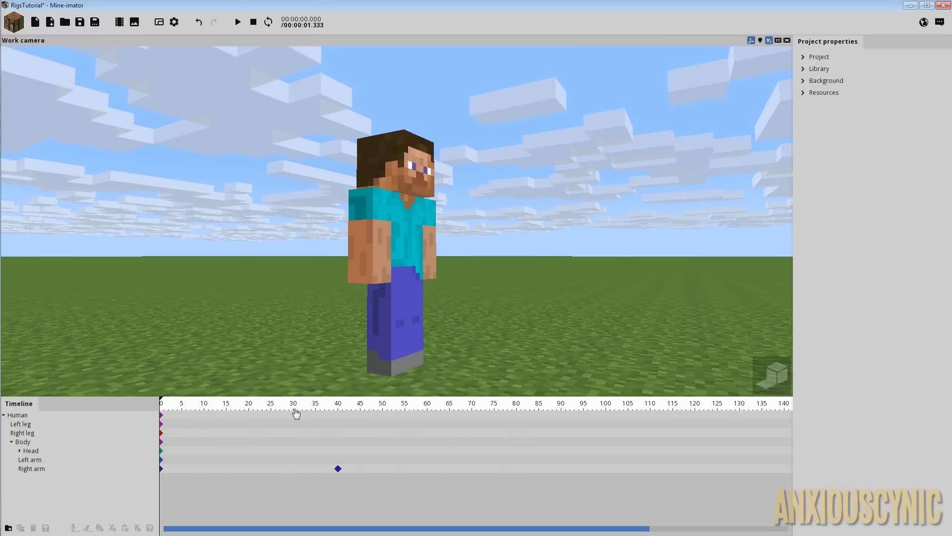
{"action": "left_click", "coordinate": [161, 468]}
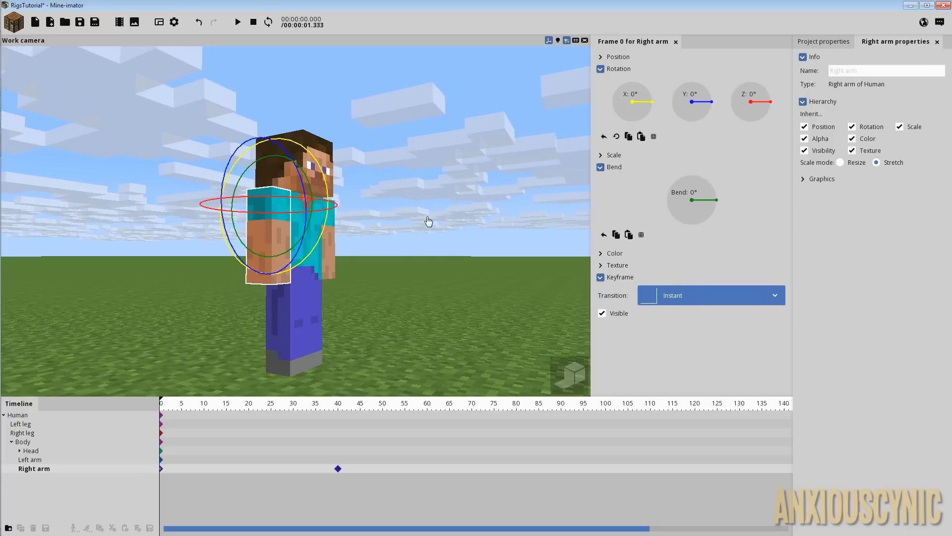
Restore the Linear transition and scrub to frame 30, where the arm sits at −90.17°.
{"action": "mouse_move", "coordinate": [404, 223]}
{"action": "right_mouse_down"}
{"action": "mouse_move", "coordinate": [370, 223]}
{"action": "mouse_move", "coordinate": [401, 232]}
{"action": "right_mouse_up"}
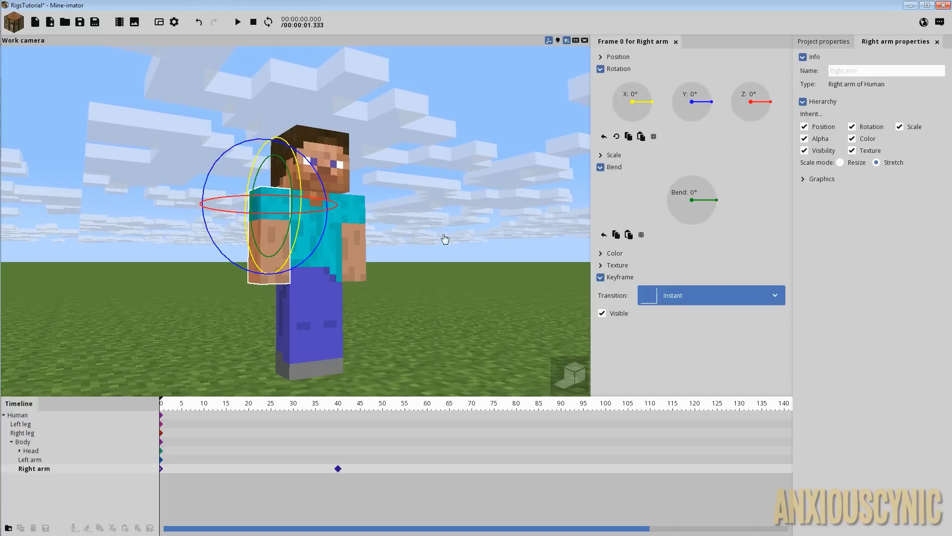
{"action": "left_click", "coordinate": [687, 296]}
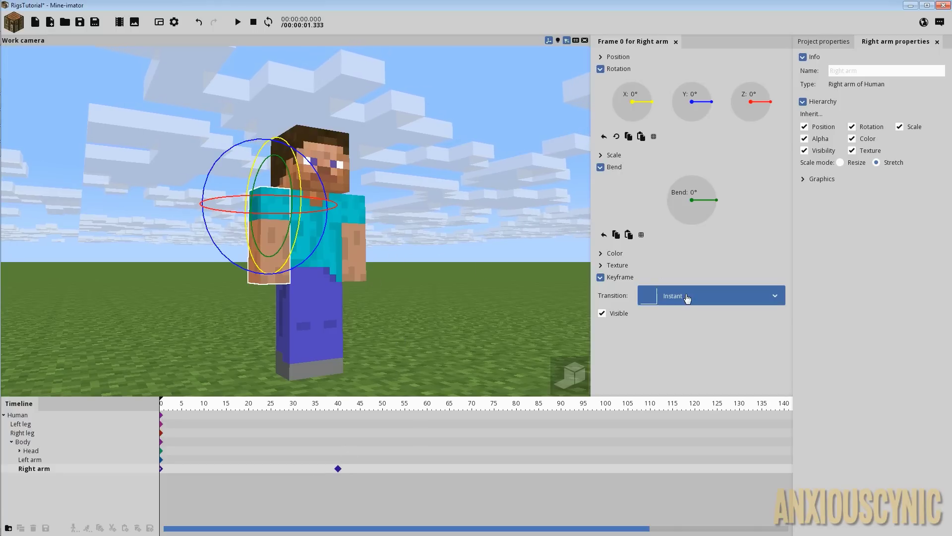
{"action": "left_click", "coordinate": [653, 322]}
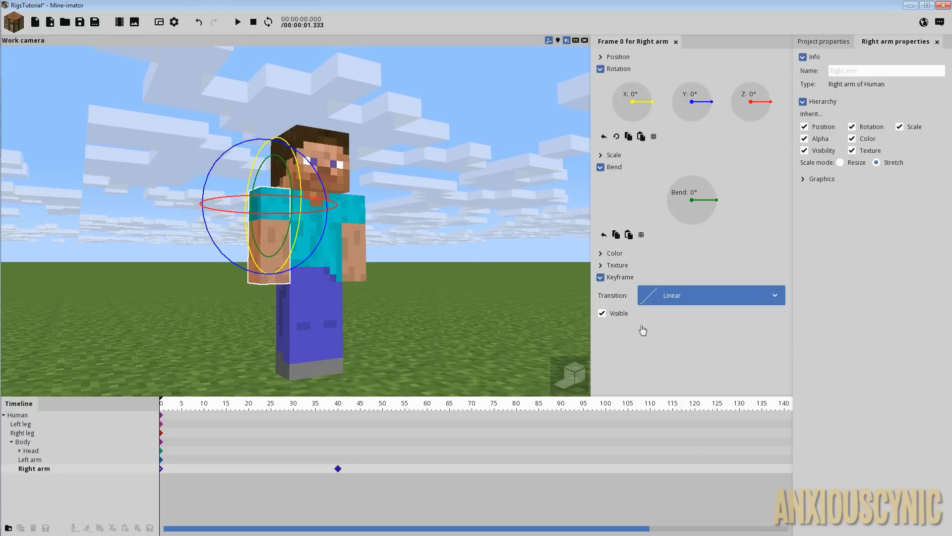
{"action": "left_click_drag", "start_coordinate": [333, 415], "coordinate": [293, 429]}
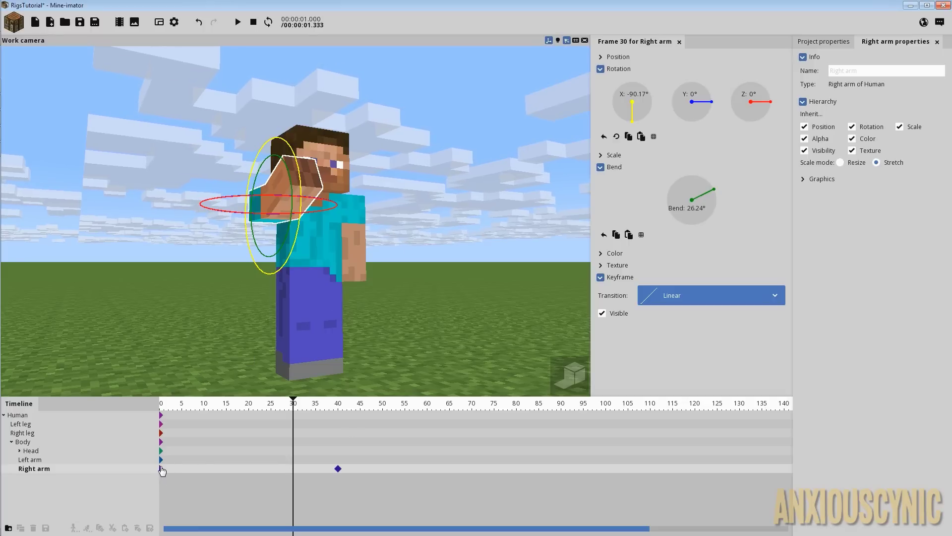
Copy the right arm's frame 0 keyframe and paste it at frame 30.
{"action": "left_click", "coordinate": [161, 469]}
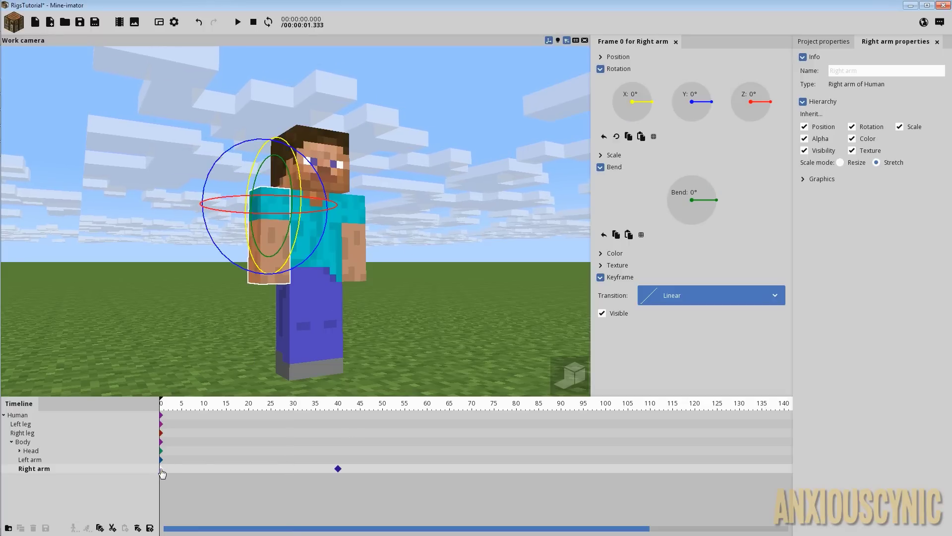
{"action": "left_click", "coordinate": [101, 528]}
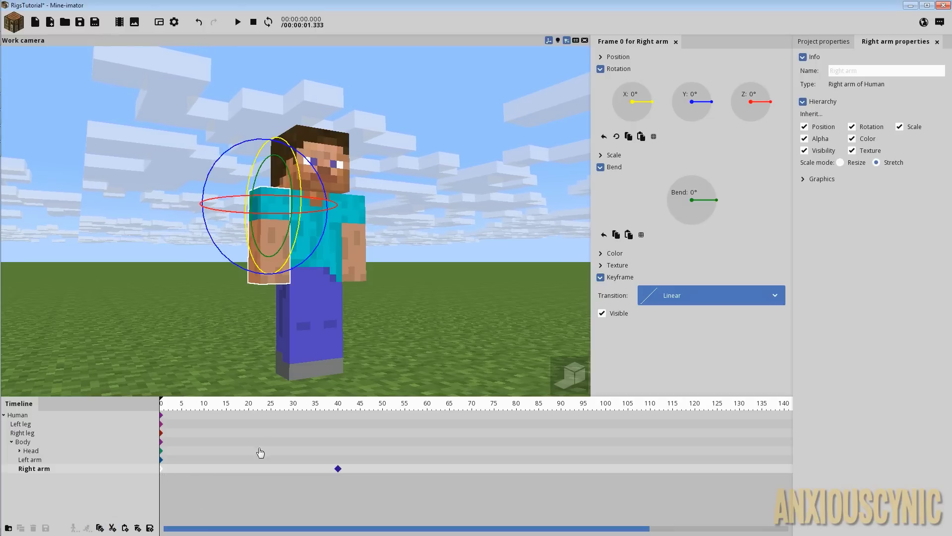
{"action": "left_click", "coordinate": [293, 412]}
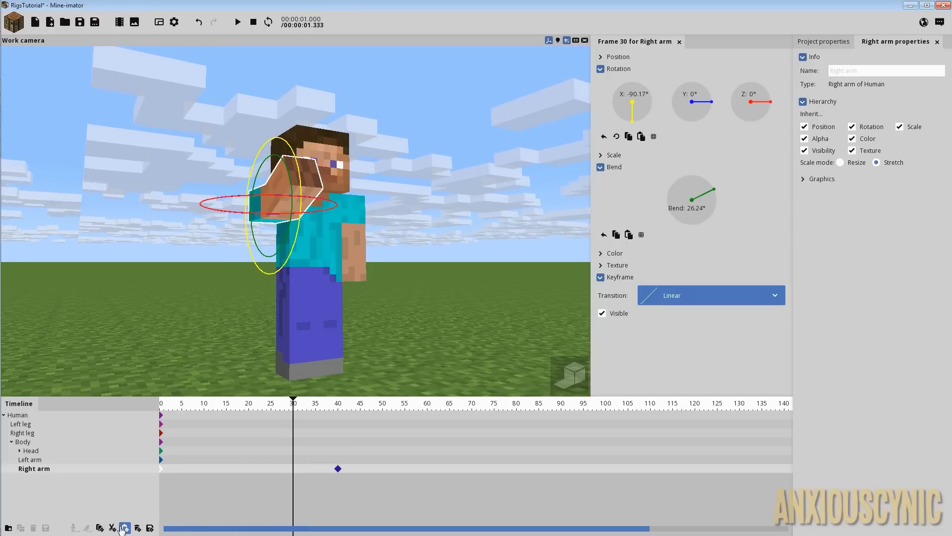
{"action": "left_click", "coordinate": [126, 527]}
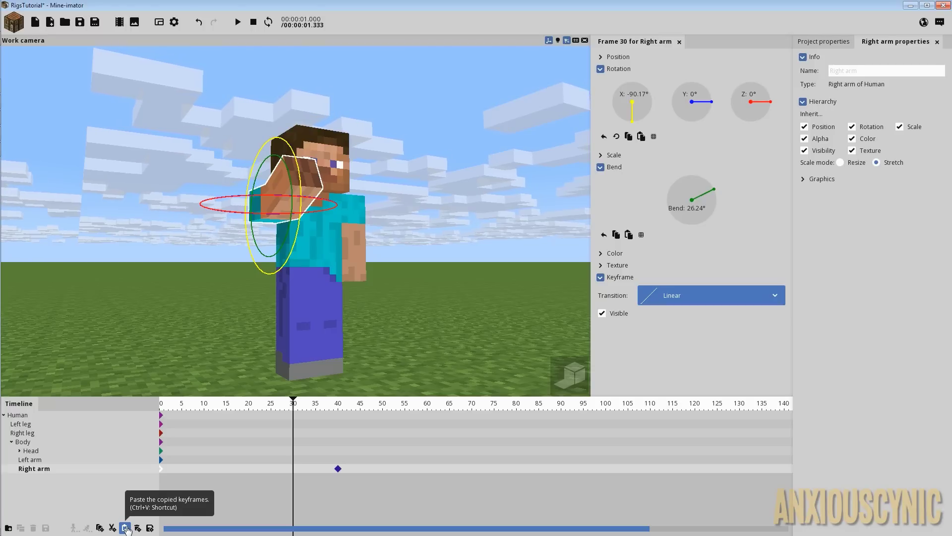
{"action": "left_click", "coordinate": [126, 527]}
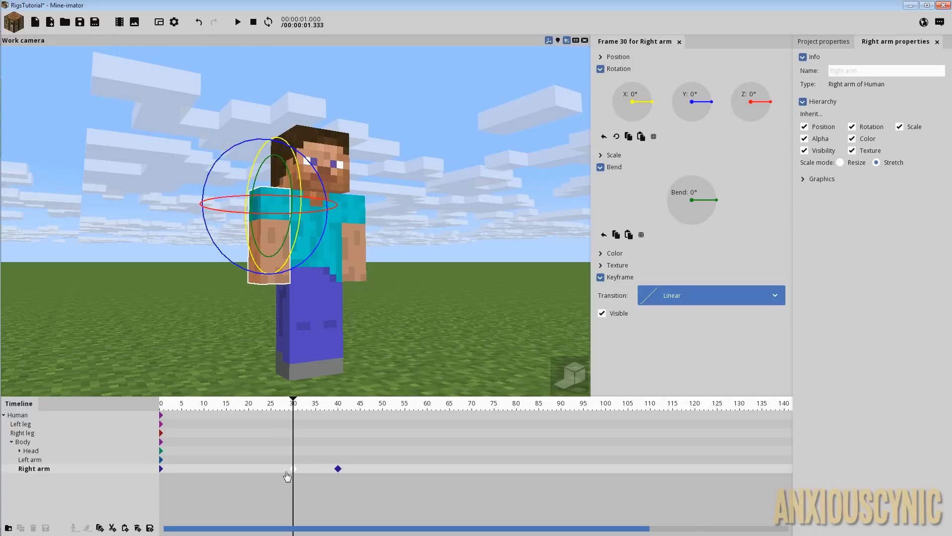
Scrub to frame 23 and compare the frame 0 and frame 30 keyframes.
{"action": "left_click_drag", "start_coordinate": [293, 404], "coordinate": [262, 404]}
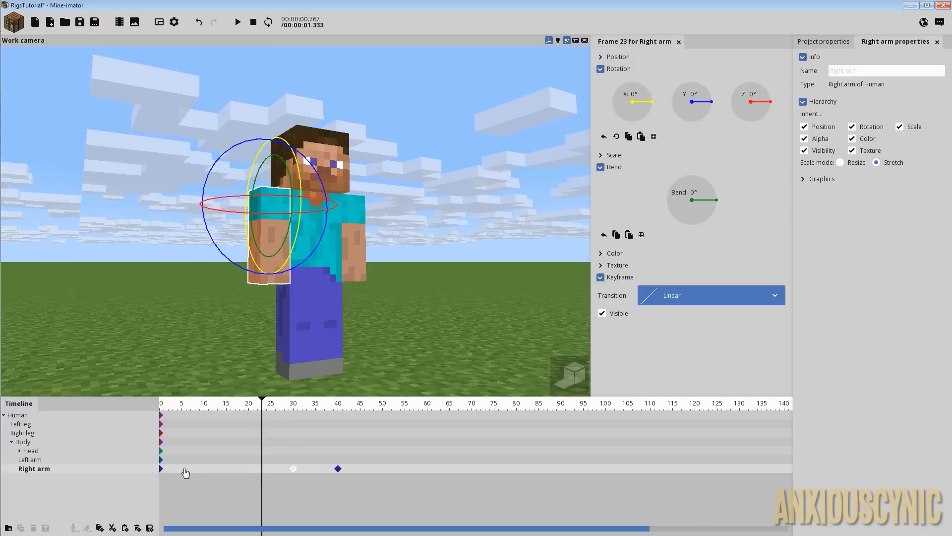
{"action": "left_click", "coordinate": [161, 468]}
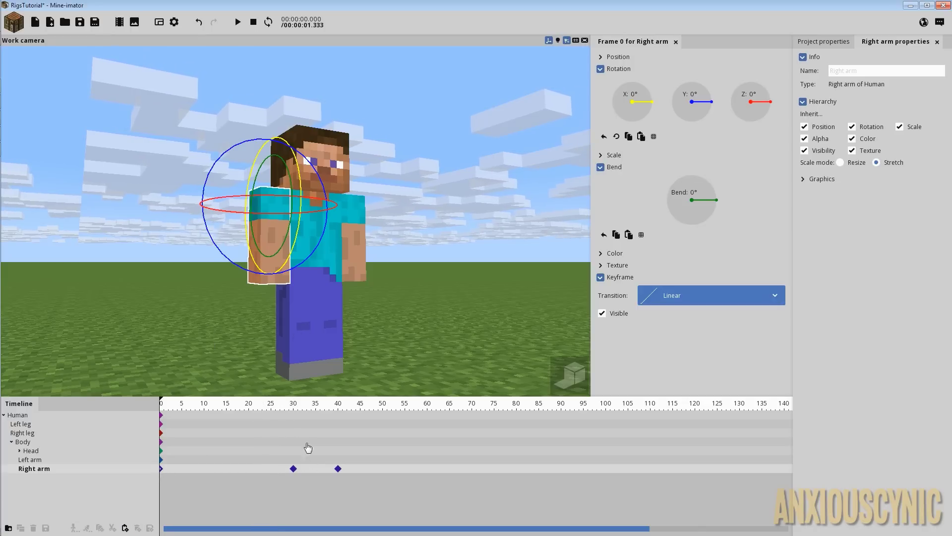
{"action": "left_click", "coordinate": [293, 468]}
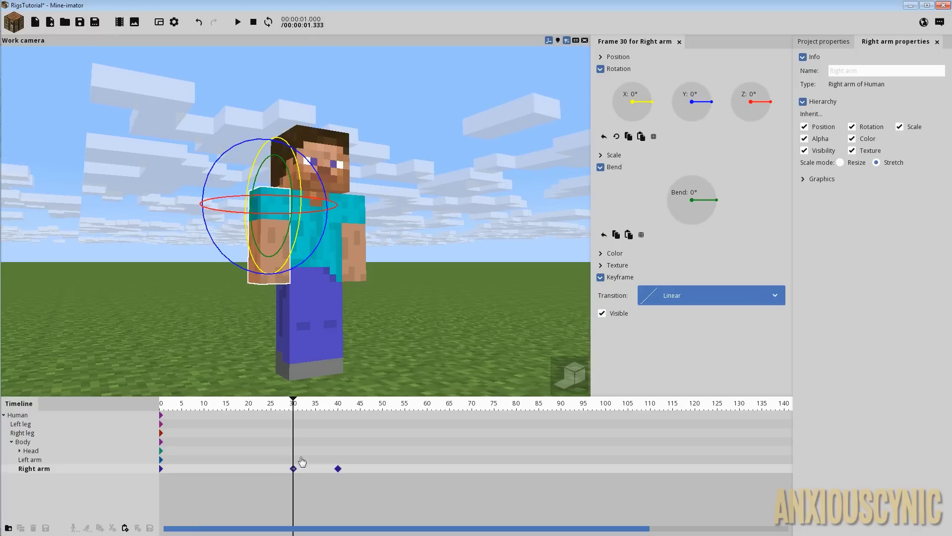
{"action": "left_click_drag", "start_coordinate": [295, 410], "coordinate": [153, 411]}
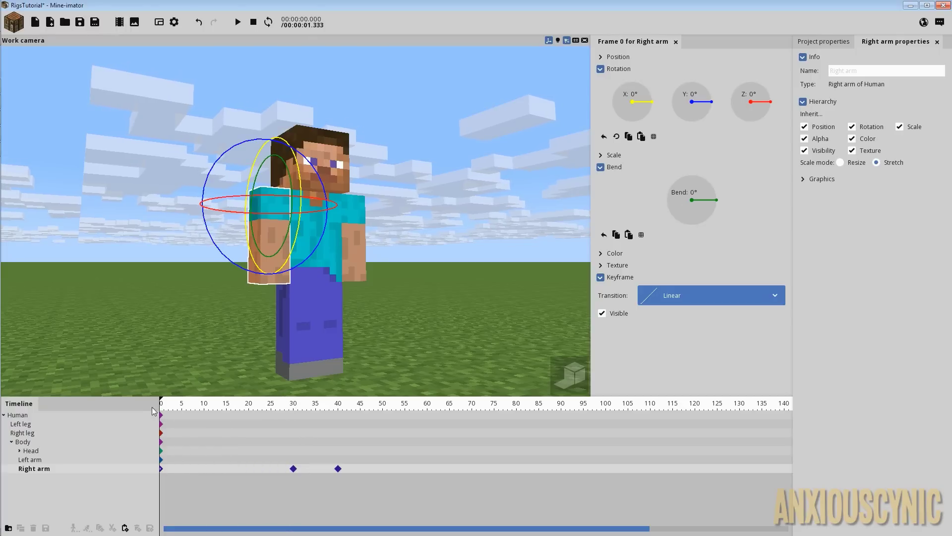
{"action": "key", "text": "space"}
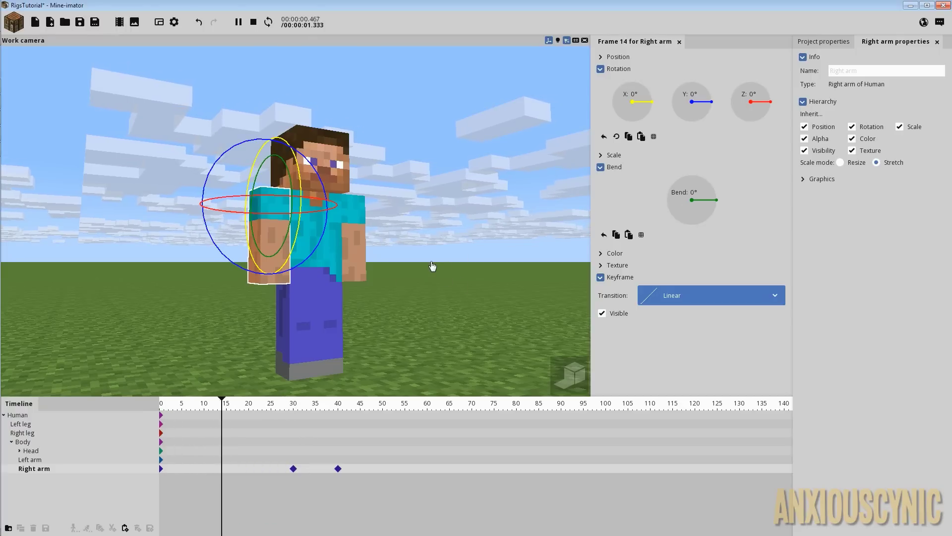
{"action": "key", "text": "shift+space"}
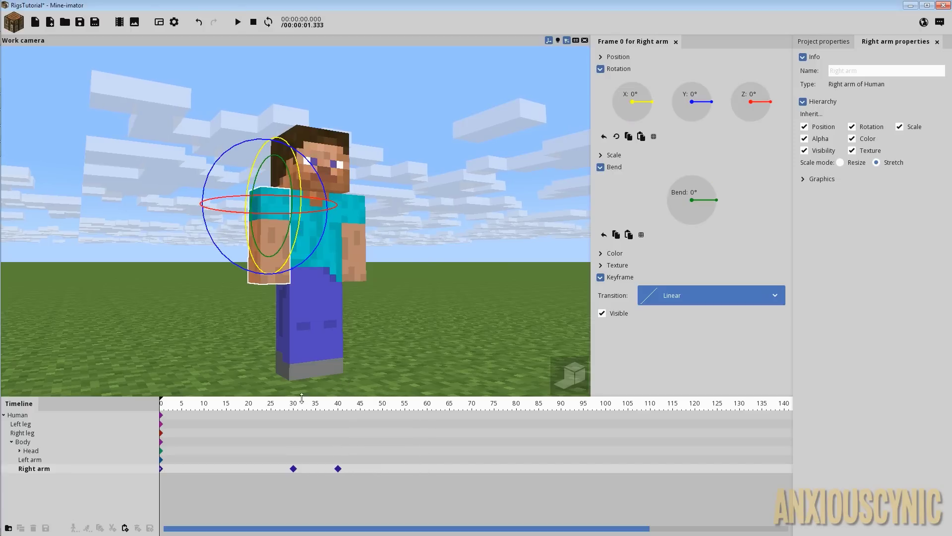
{"action": "left_click", "coordinate": [291, 405]}
{"action": "key", "text": "space"}
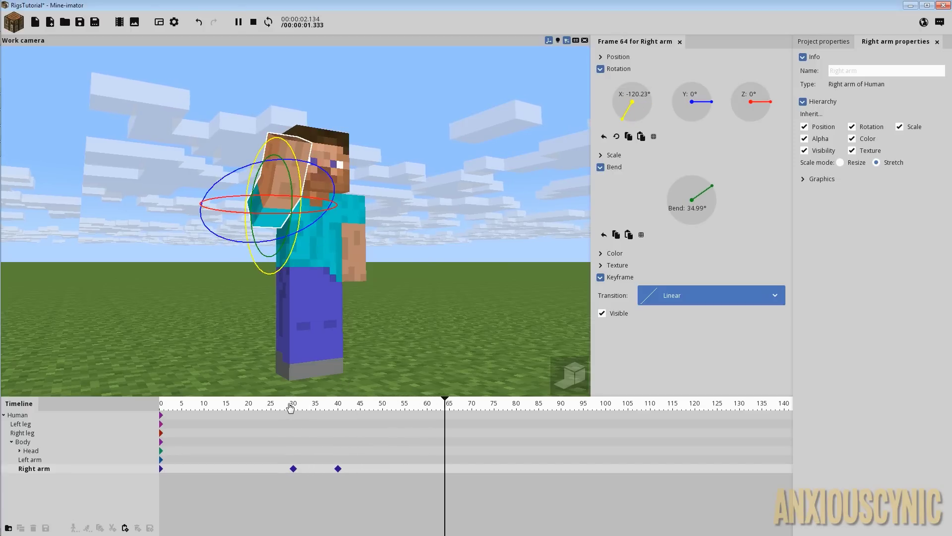
{"action": "key", "text": "space"}
{"action": "left_click", "coordinate": [522, 255]}
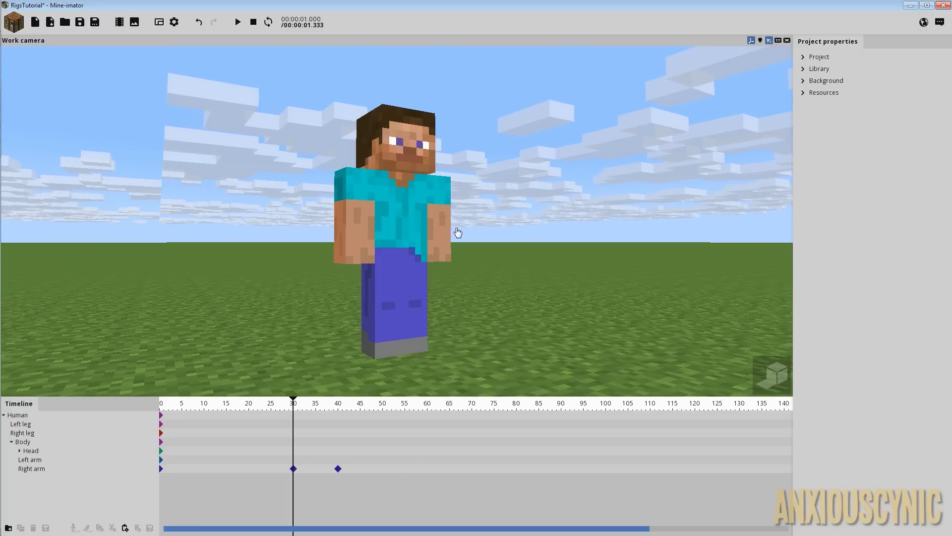
{"action": "left_click", "coordinate": [293, 468]}
{"action": "left_click", "coordinate": [276, 413]}
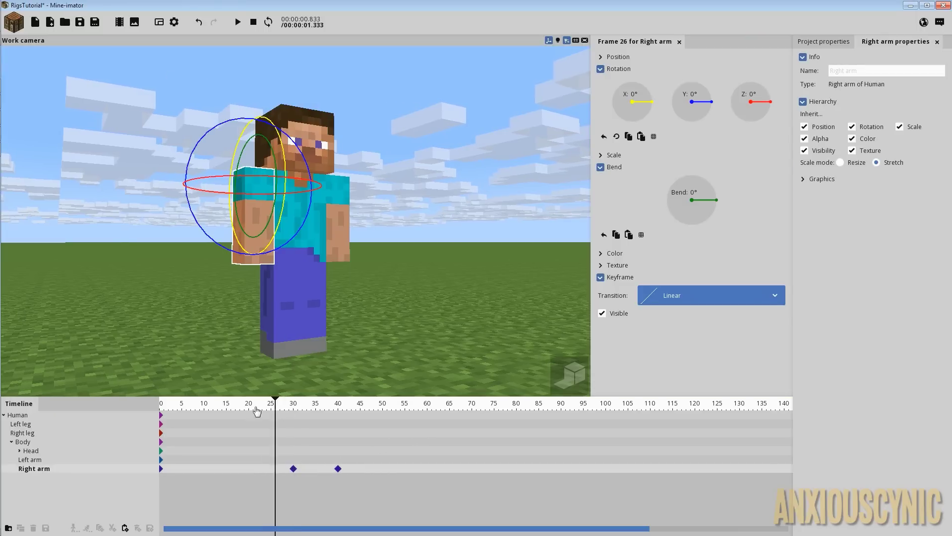
{"action": "left_click_drag", "start_coordinate": [257, 410], "coordinate": [323, 411]}
{"action": "left_click", "coordinate": [299, 409]}
{"action": "left_click", "coordinate": [294, 470]}
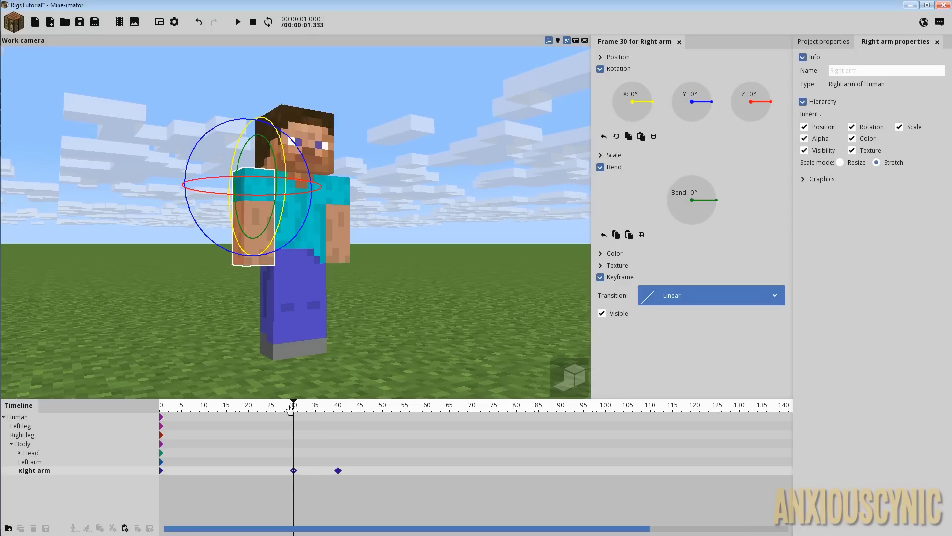
{"action": "left_click_drag", "start_coordinate": [295, 408], "coordinate": [336, 408]}
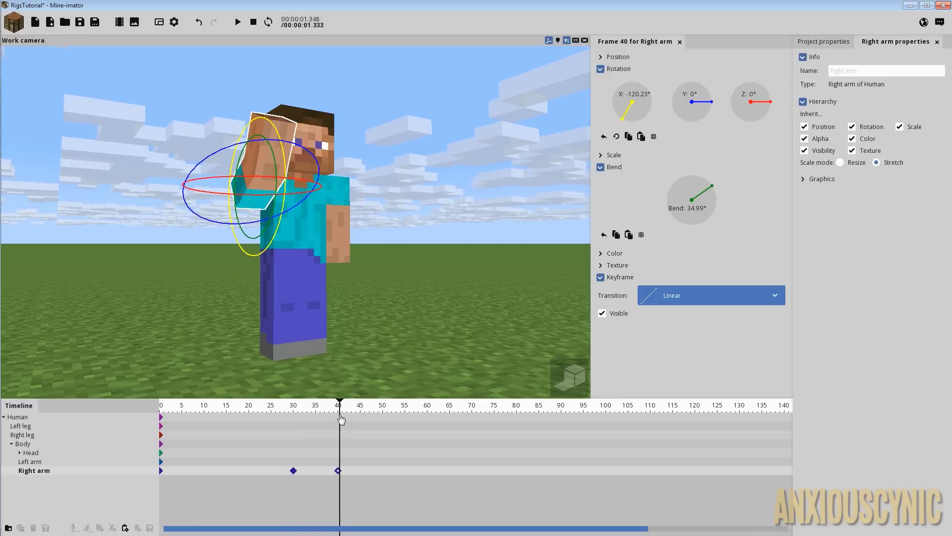
{"action": "left_click", "coordinate": [293, 470]}
{"action": "left_click", "coordinate": [338, 471]}
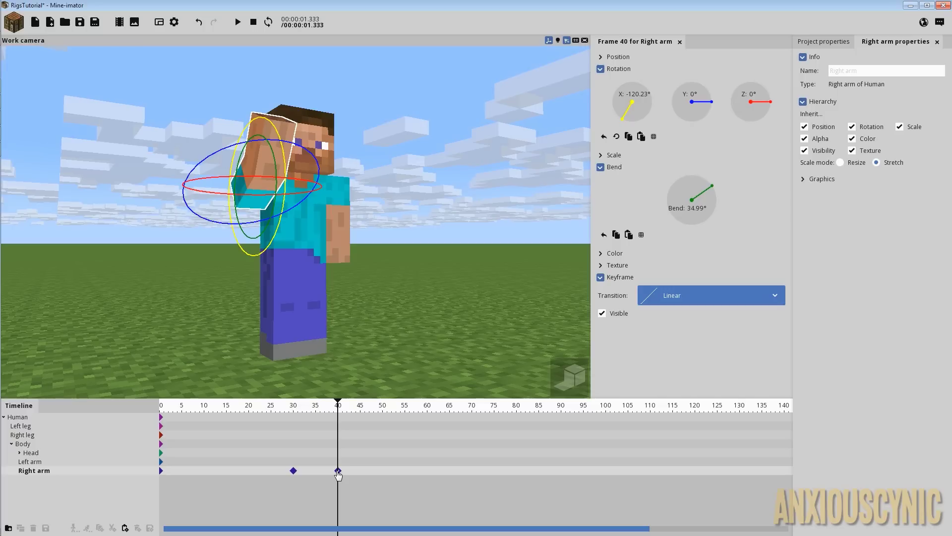
{"action": "left_click", "coordinate": [293, 470]}
{"action": "left_click", "coordinate": [662, 296]}
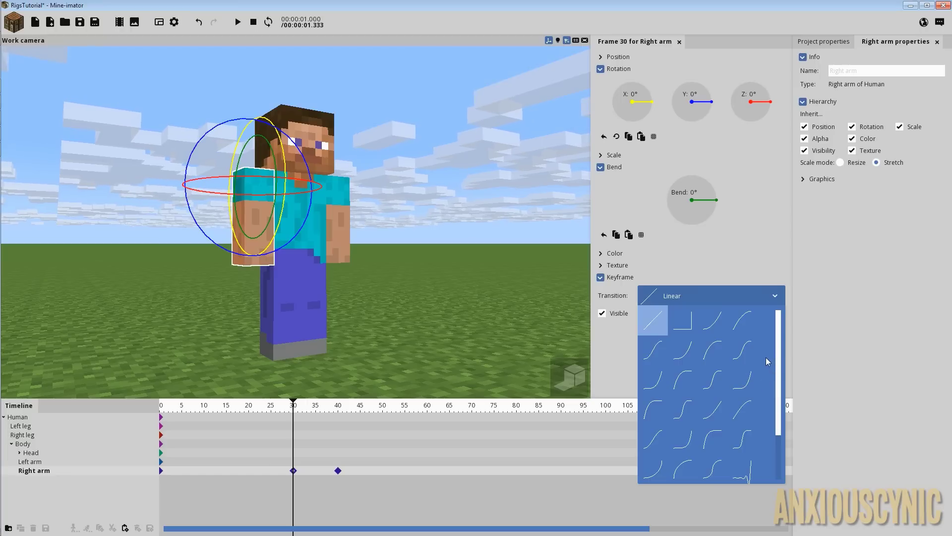
{"action": "left_click", "coordinate": [752, 298]}
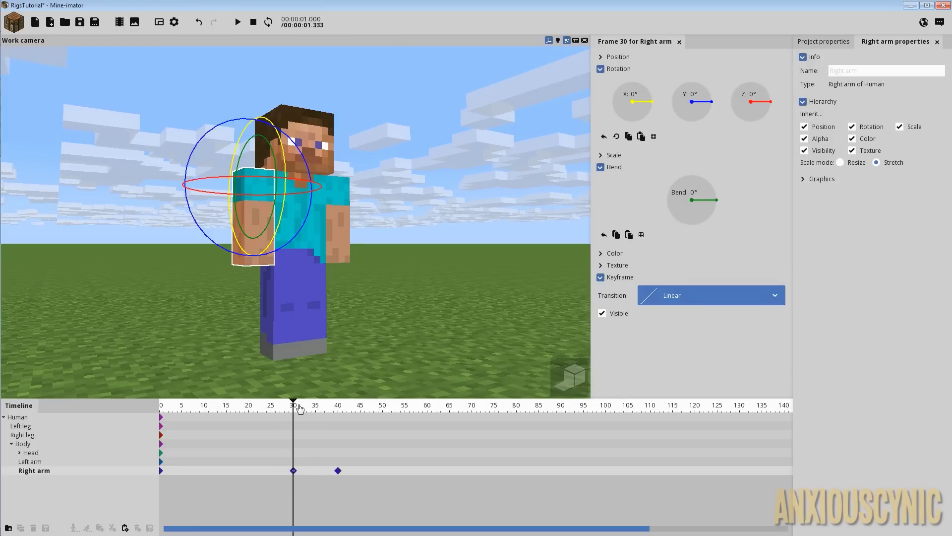
{"action": "left_click_drag", "start_coordinate": [297, 405], "coordinate": [144, 412]}
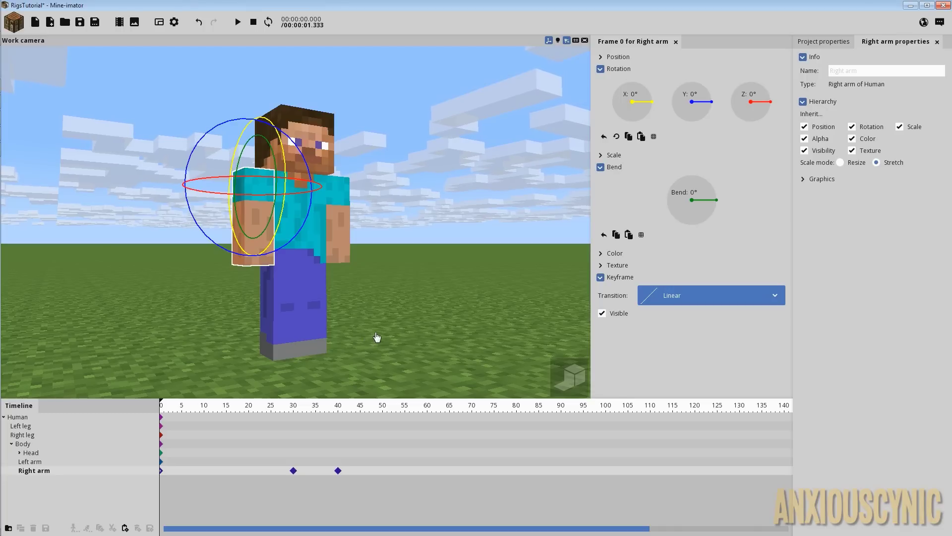
Orbit the view to face Steve from the front and deselect his right arm.
{"action": "middle_click_drag", "start_coordinate": [400, 296], "coordinate": [496, 246]}
{"action": "left_click", "coordinate": [431, 250]}
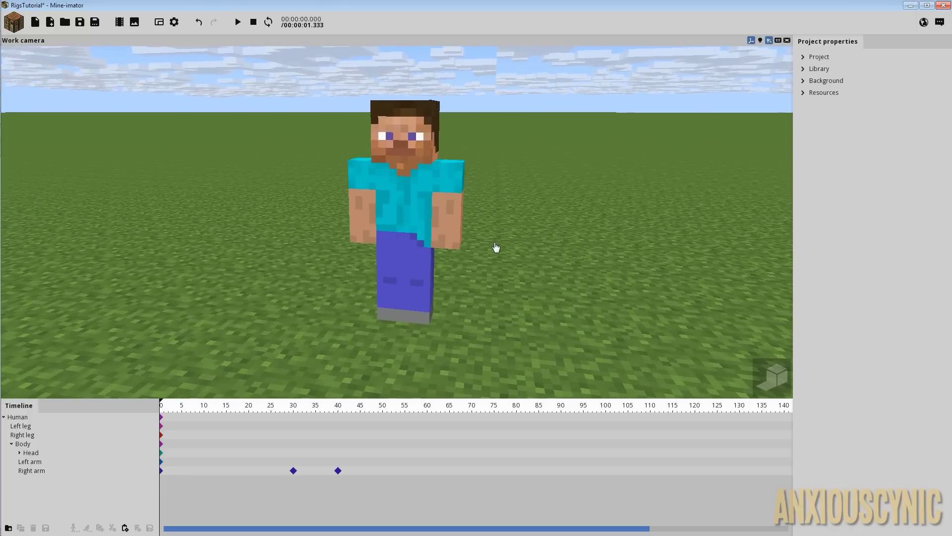